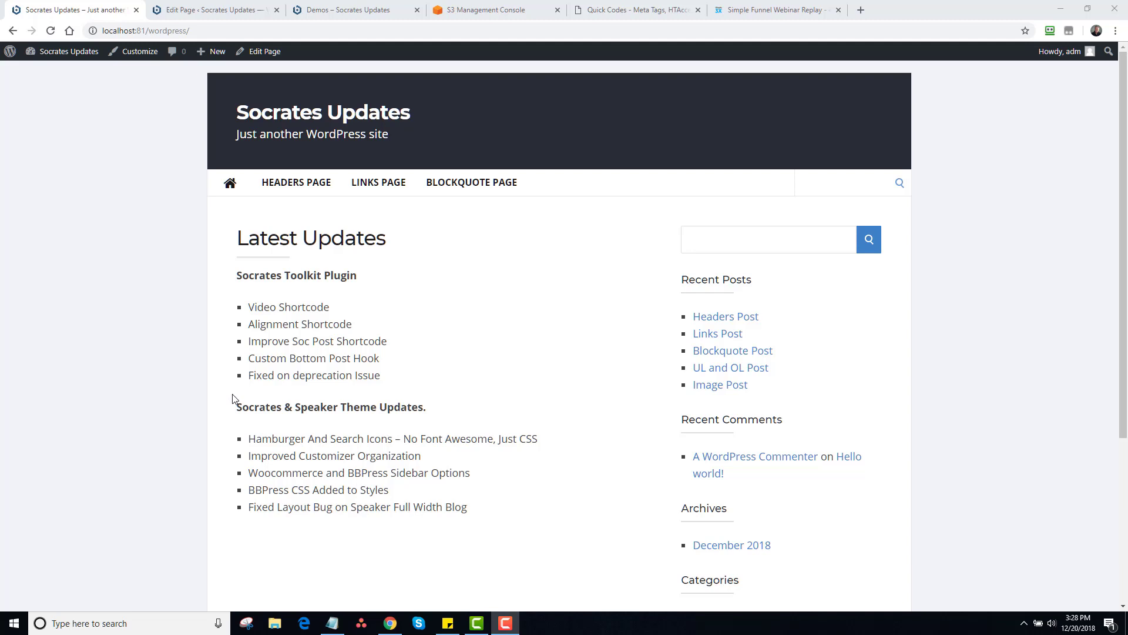
Insert fb2018year.mp4 from the media library into the Demos page in the WordPress editor and update the page
click(306, 389)
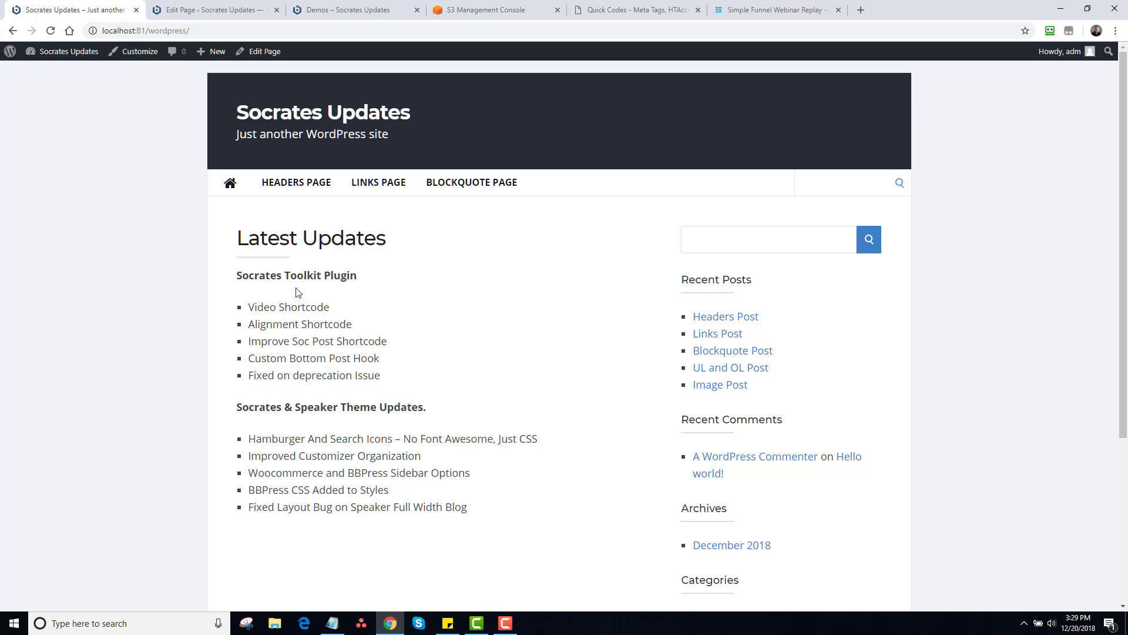
click(215, 12)
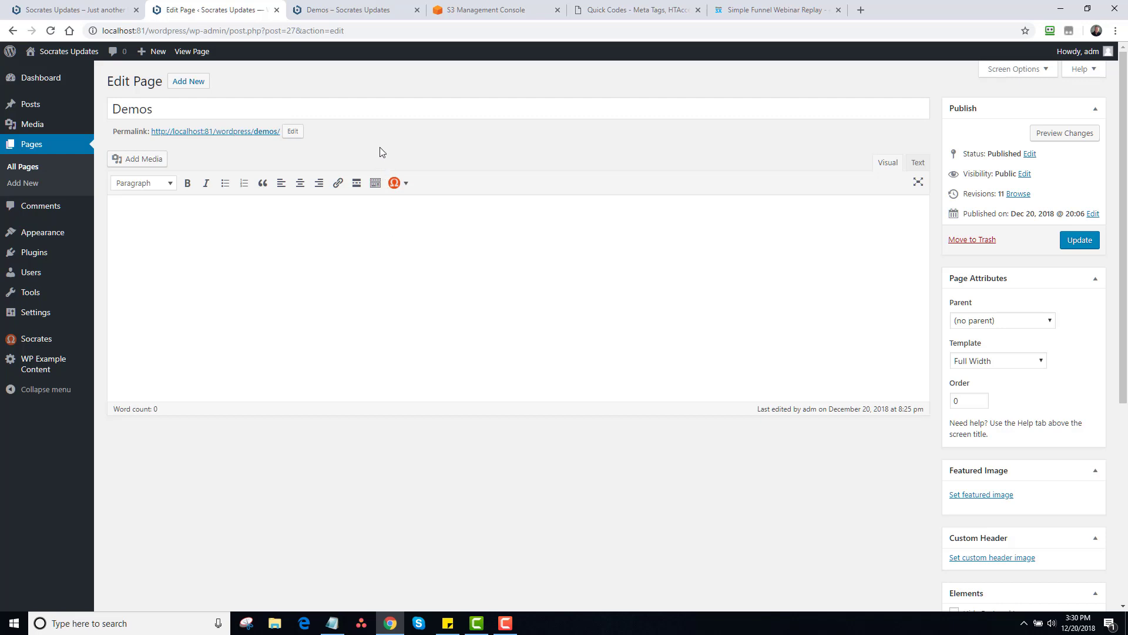
click(150, 159)
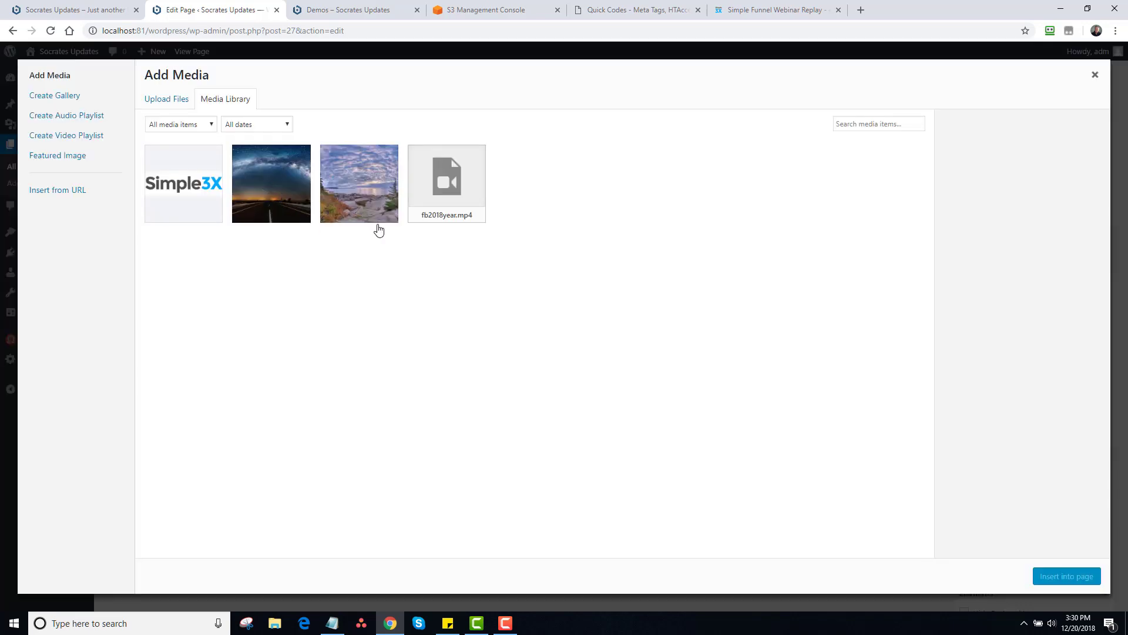
click(452, 177)
click(1074, 577)
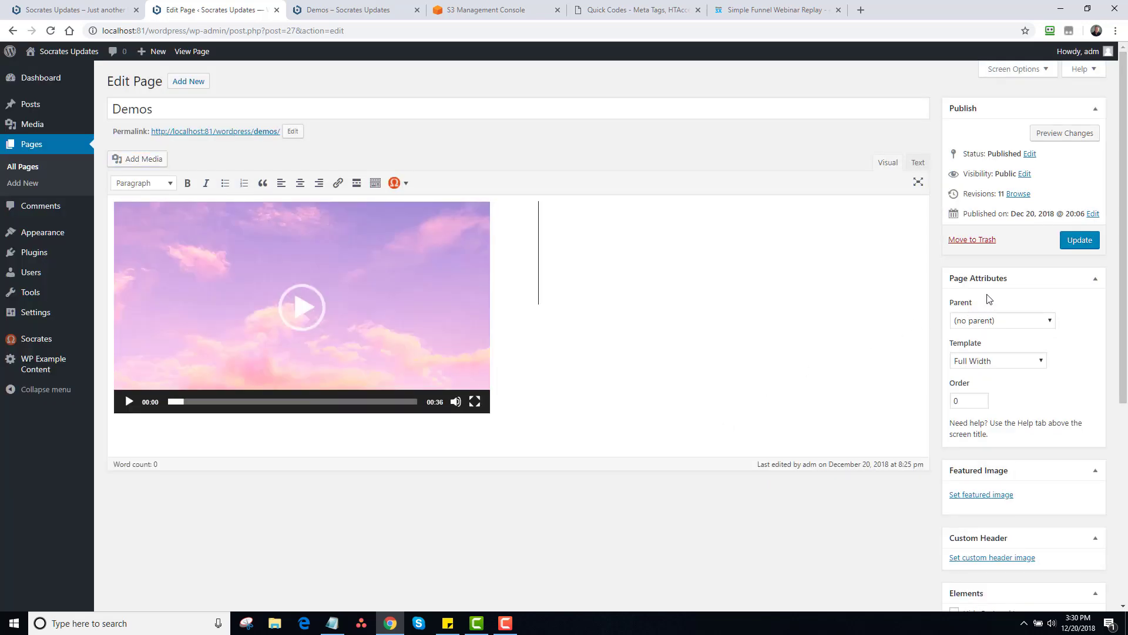
click(1064, 247)
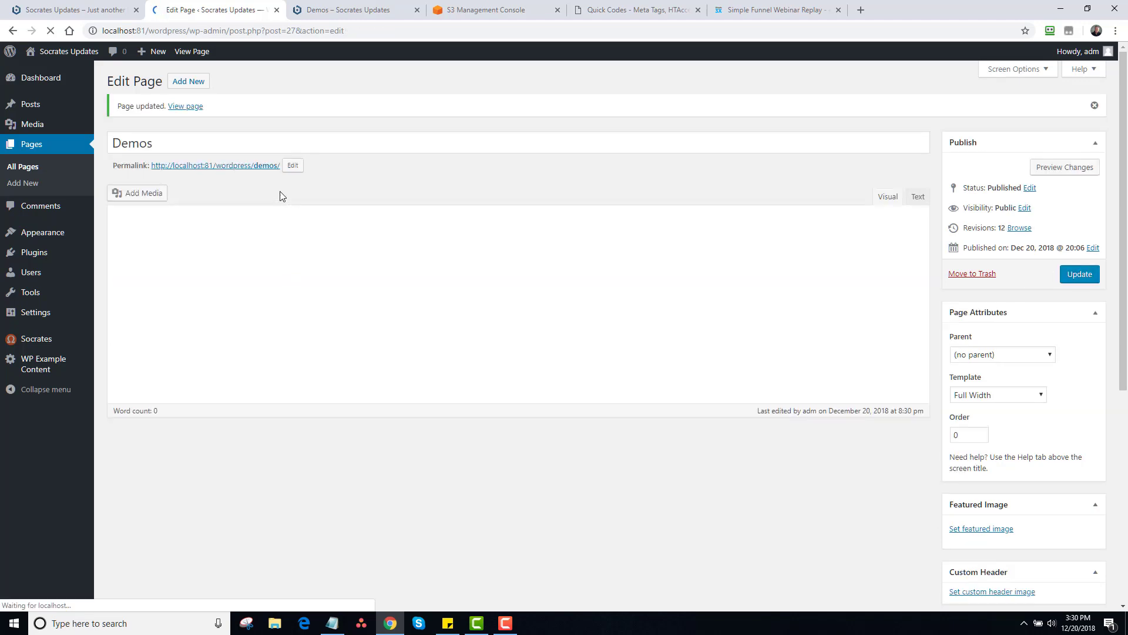
View the published Demos page in a new browser tab, play the embedded video for a few seconds and pause it
right_click(252, 173)
click(262, 176)
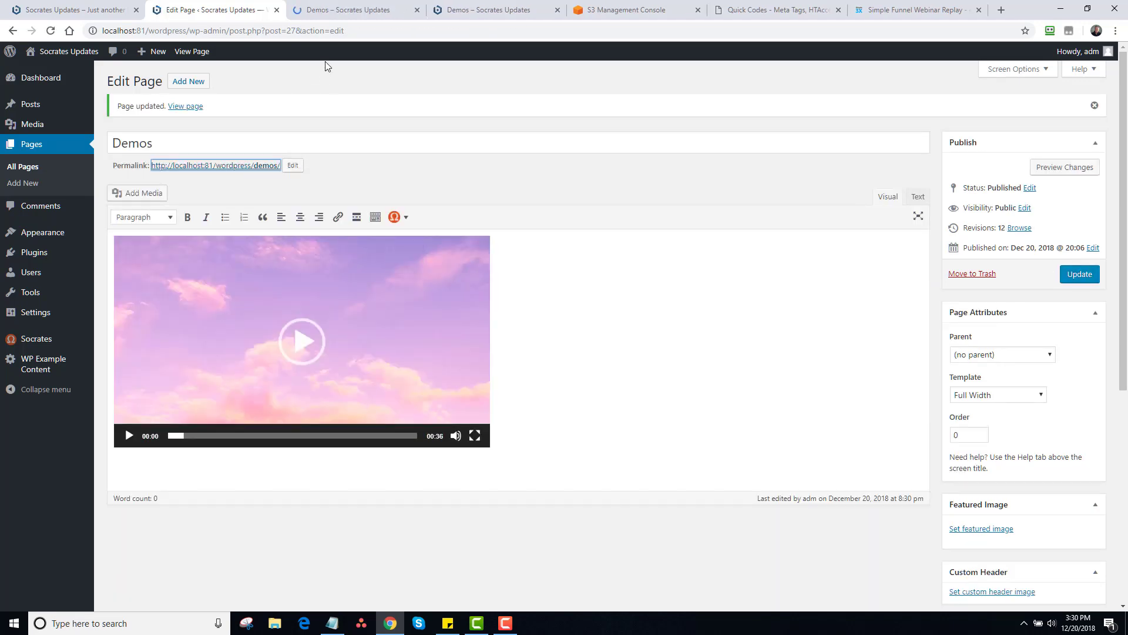
click(331, 13)
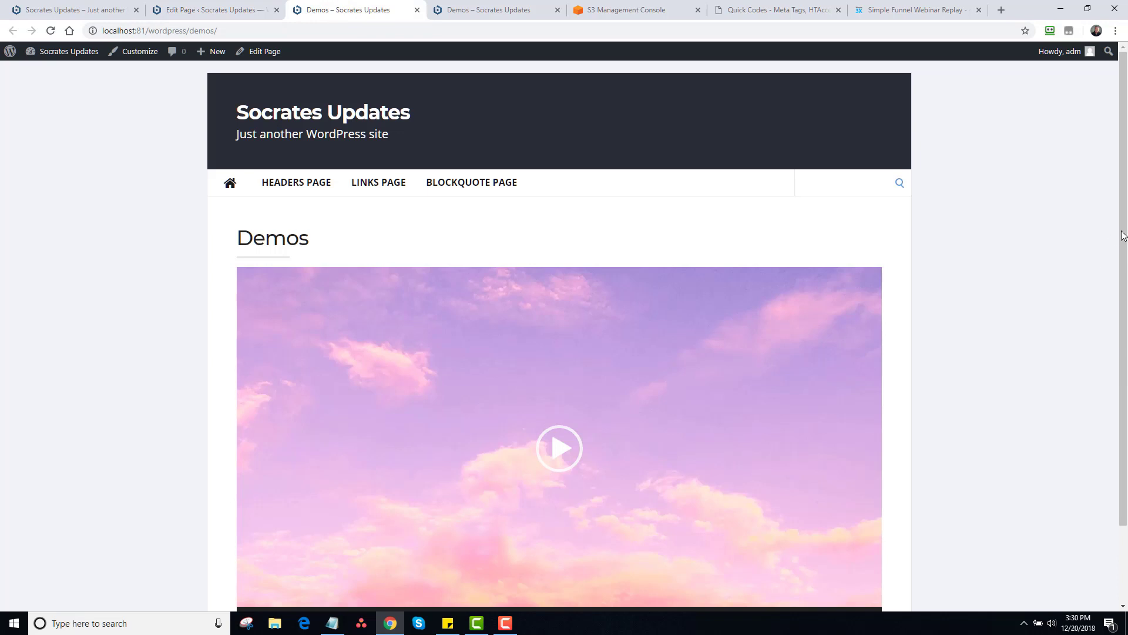
scroll(1033, 344, down, 2)
click(583, 375)
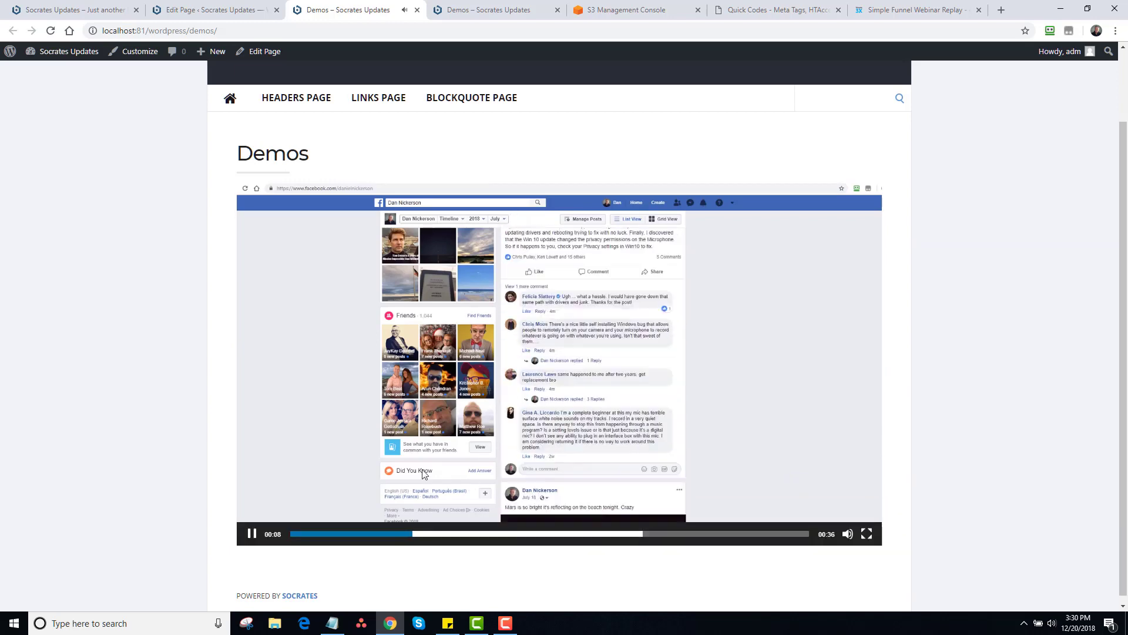
click(251, 534)
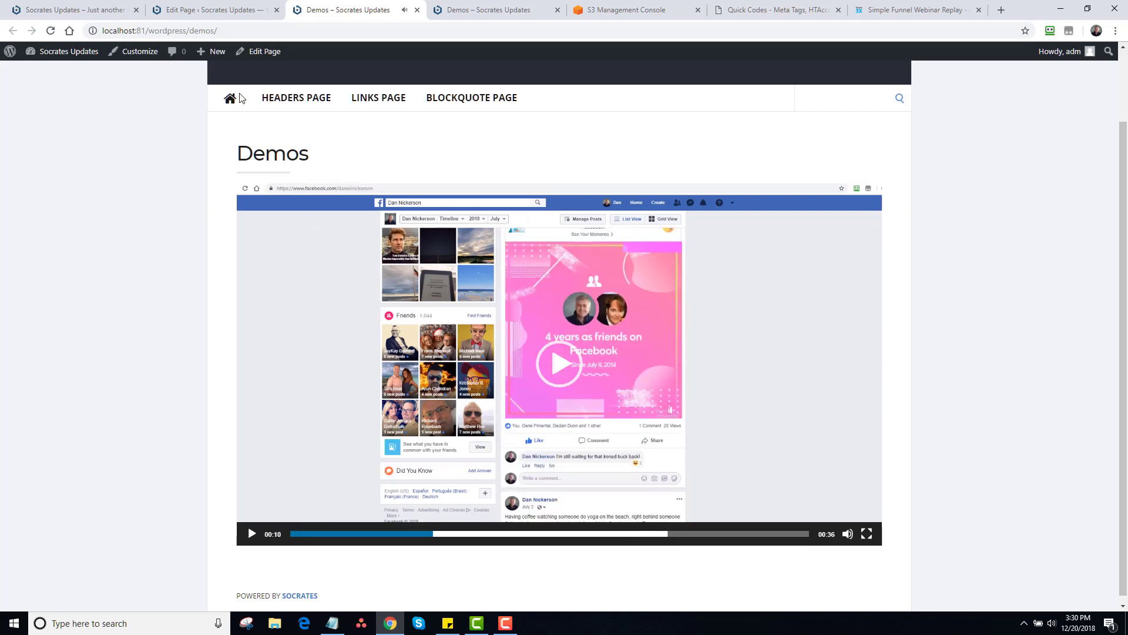
Examine the video shortcode in the Demos page's source text and return to the visual editor
click(209, 10)
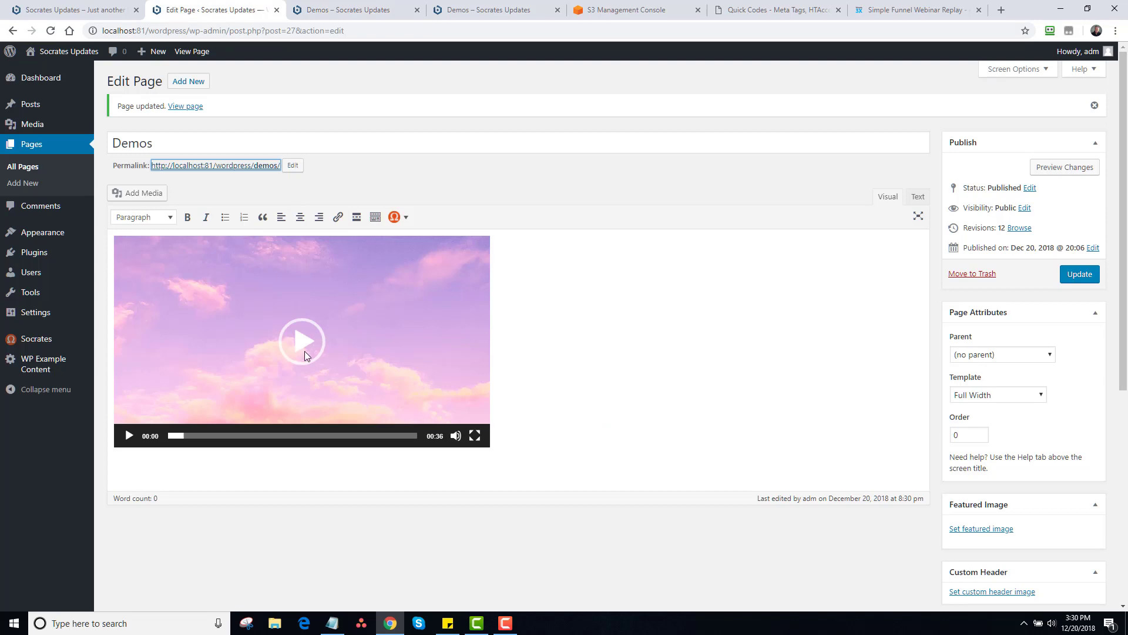
click(918, 196)
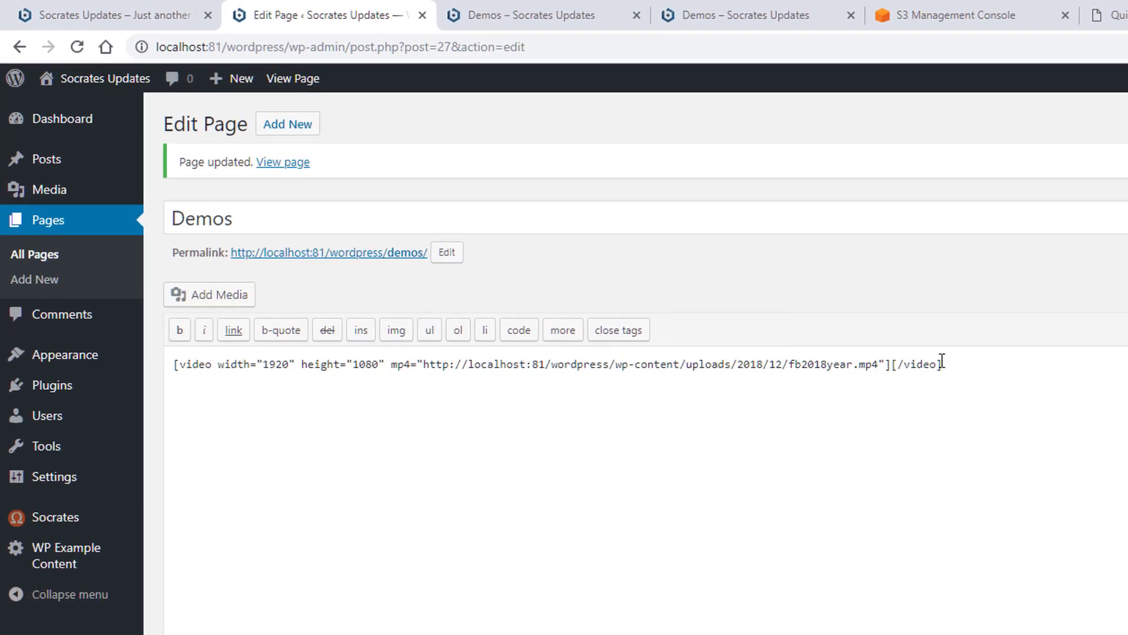
click(1127, 300)
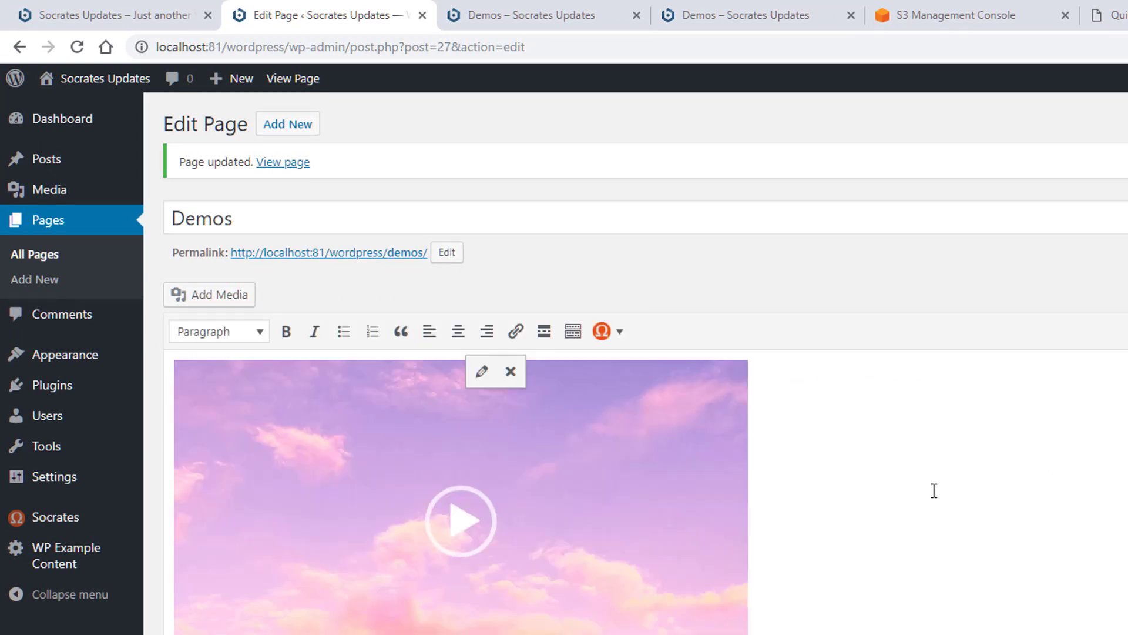
Try the starry night road image as the embedded video's poster and close the video details without applying it
click(481, 371)
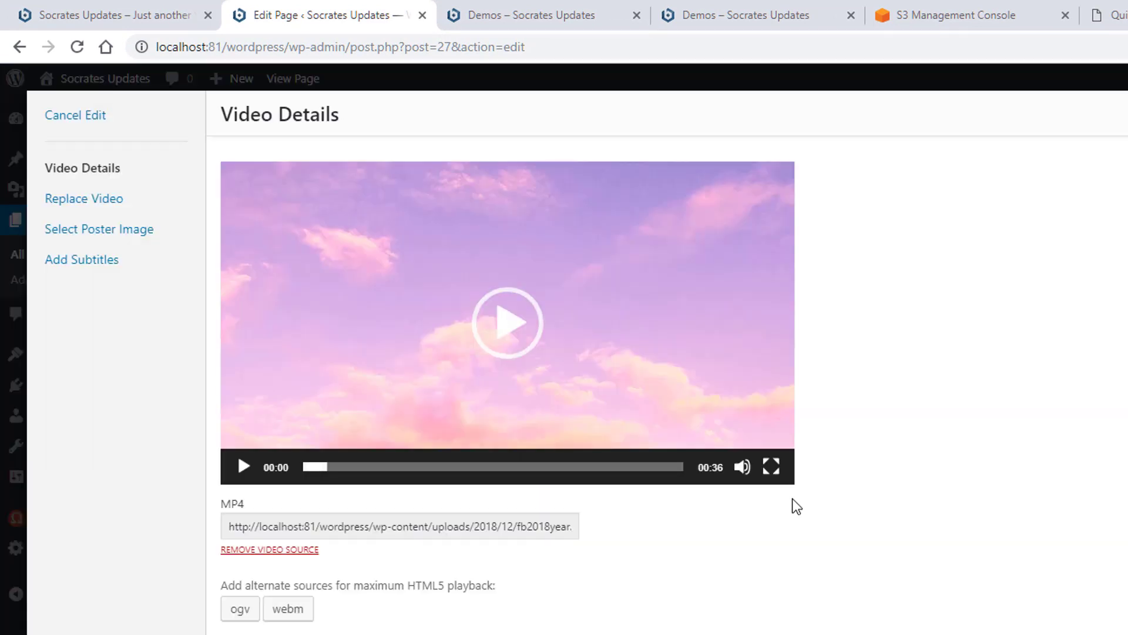
click(117, 241)
click(409, 315)
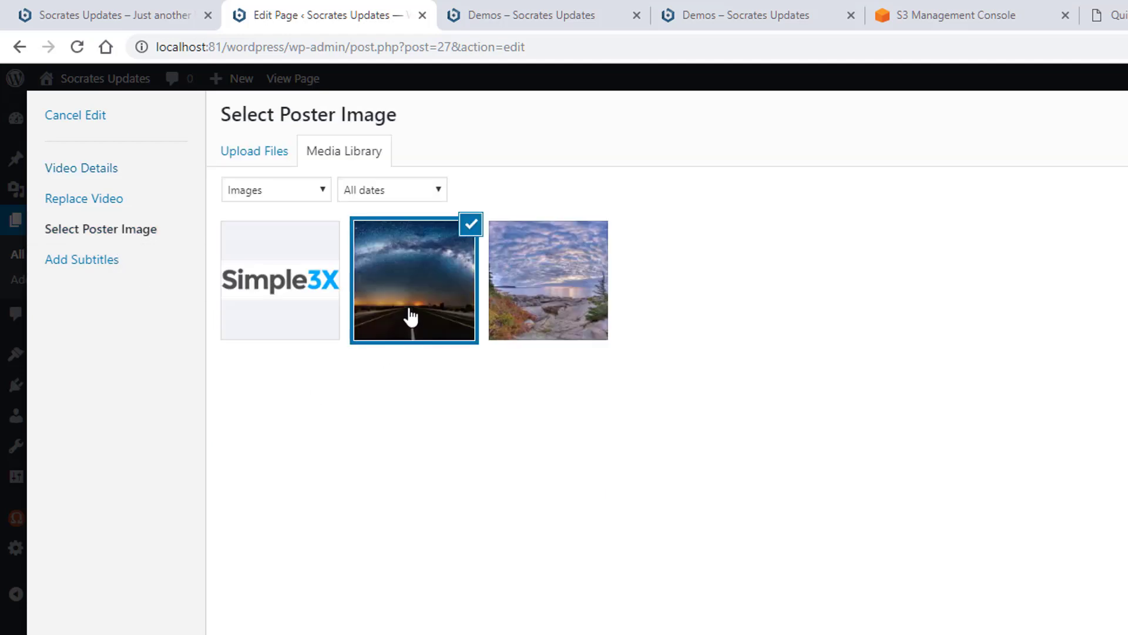
click(1087, 575)
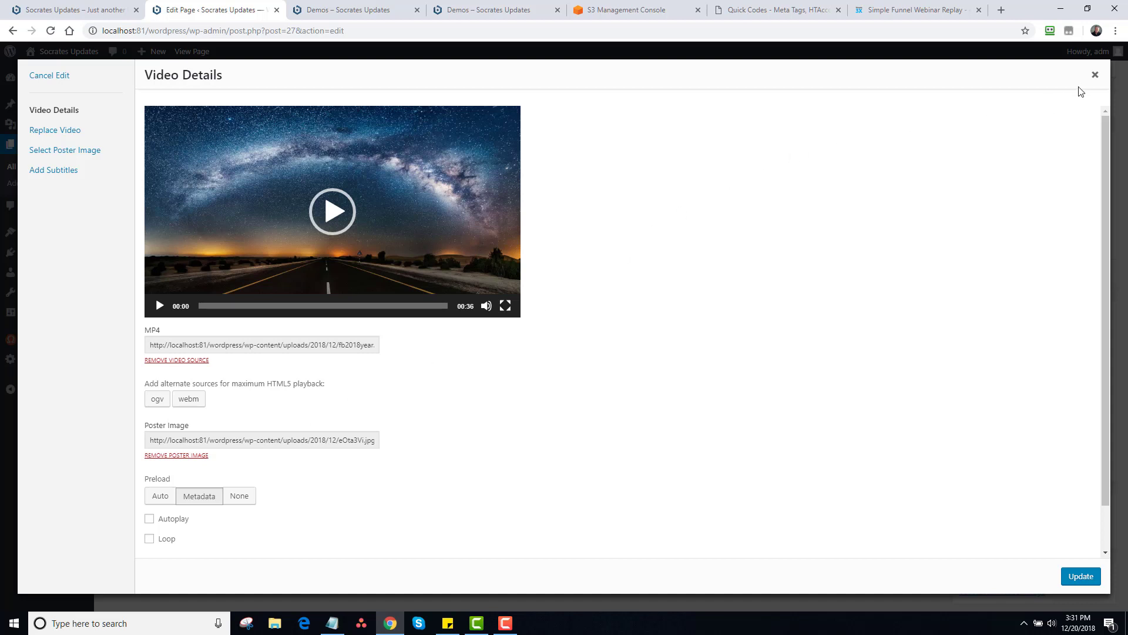
click(1094, 76)
Replace the embedded video on the Demos page with the Socrates centered S3 video shortcode template
click(363, 345)
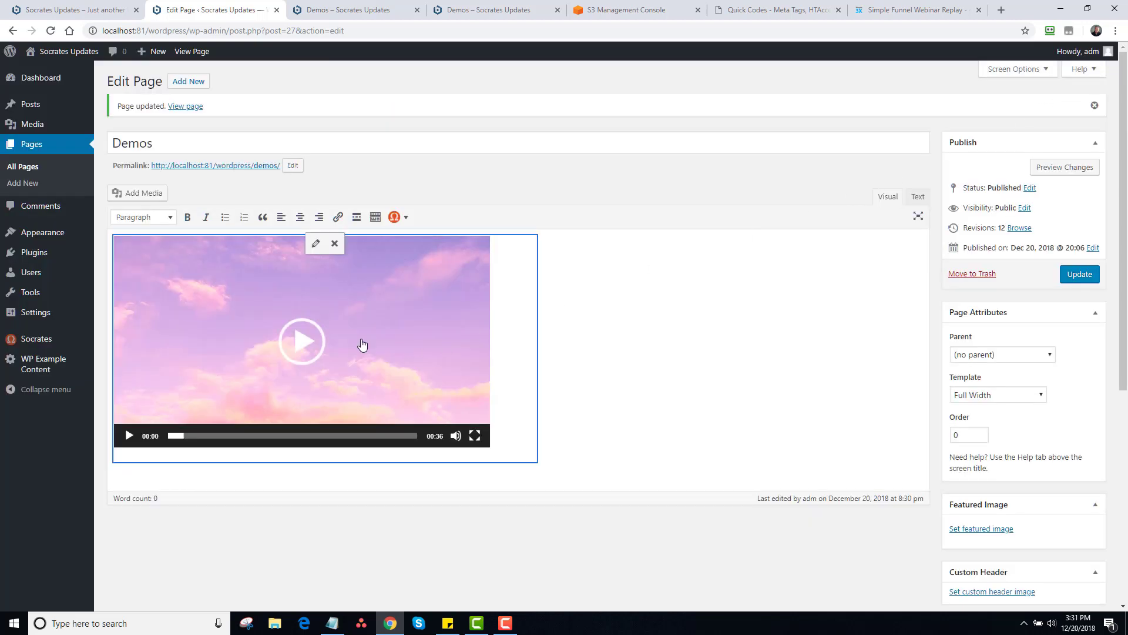
key(Delete)
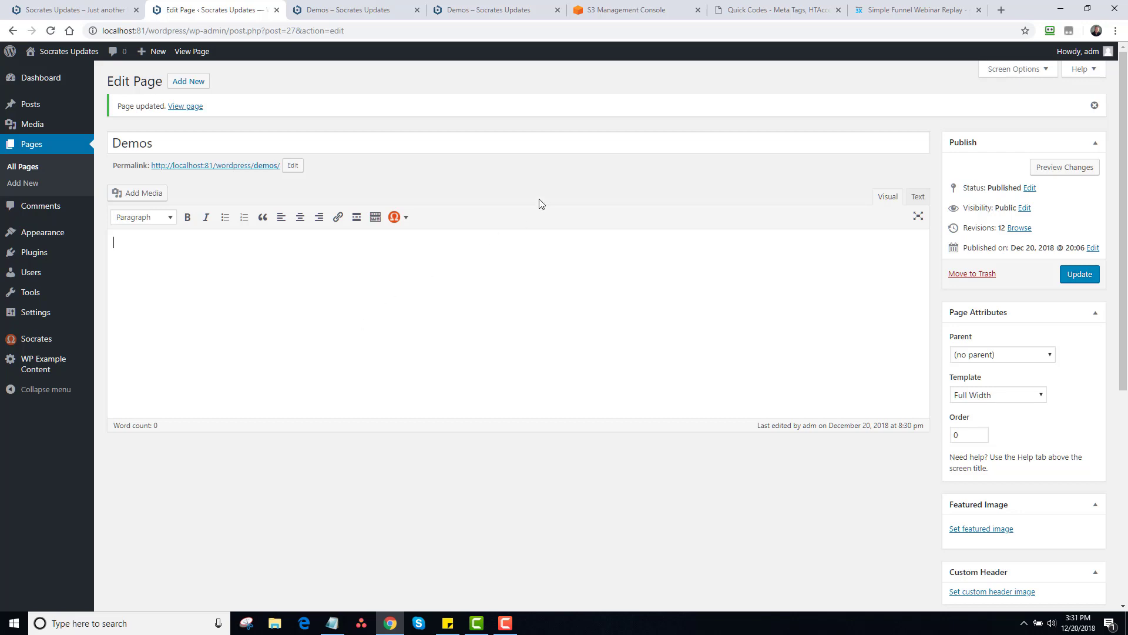
click(398, 217)
drag(509, 358, 496, 521)
click(419, 514)
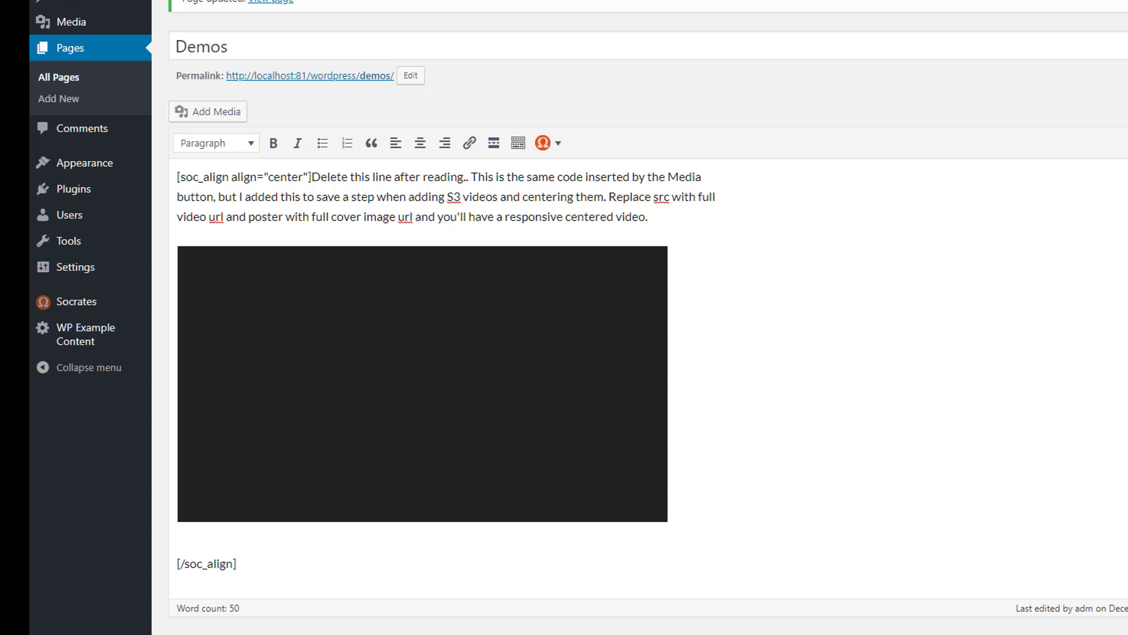
In the page's source text, set the video shortcode's width to 600 and its height to 300
click(1127, 118)
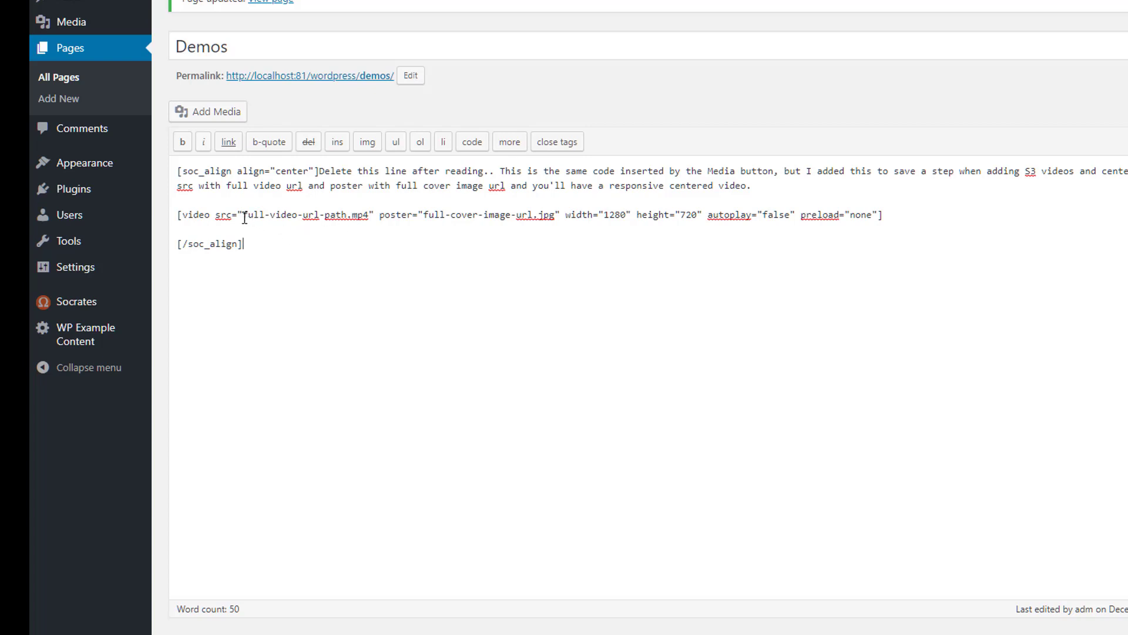
drag(244, 215, 555, 215)
click(469, 247)
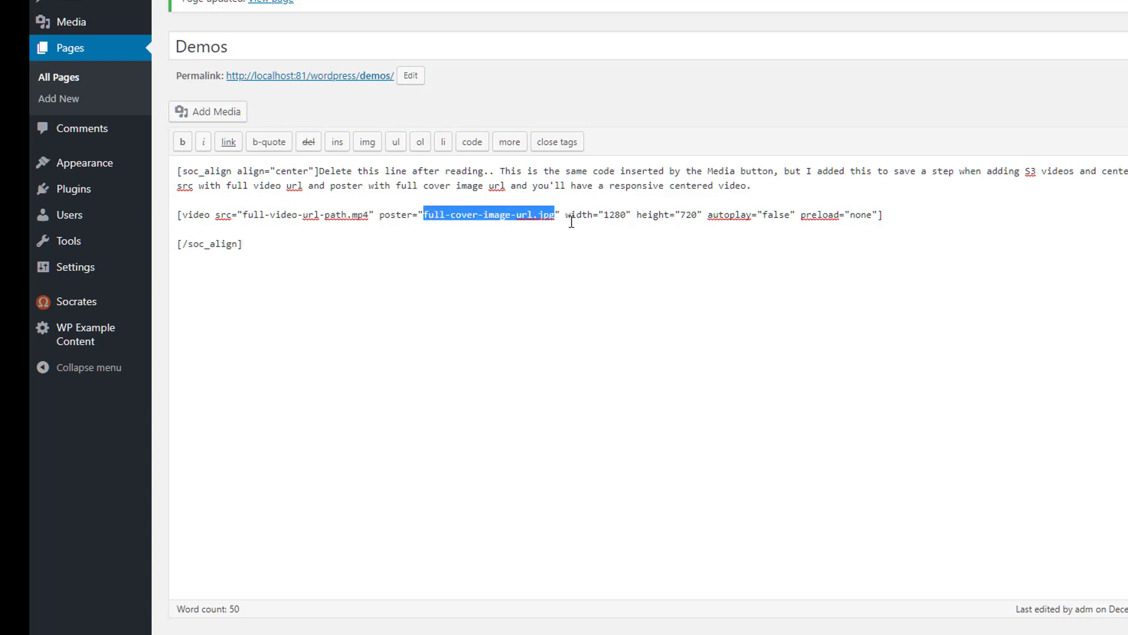
drag(626, 215, 608, 223)
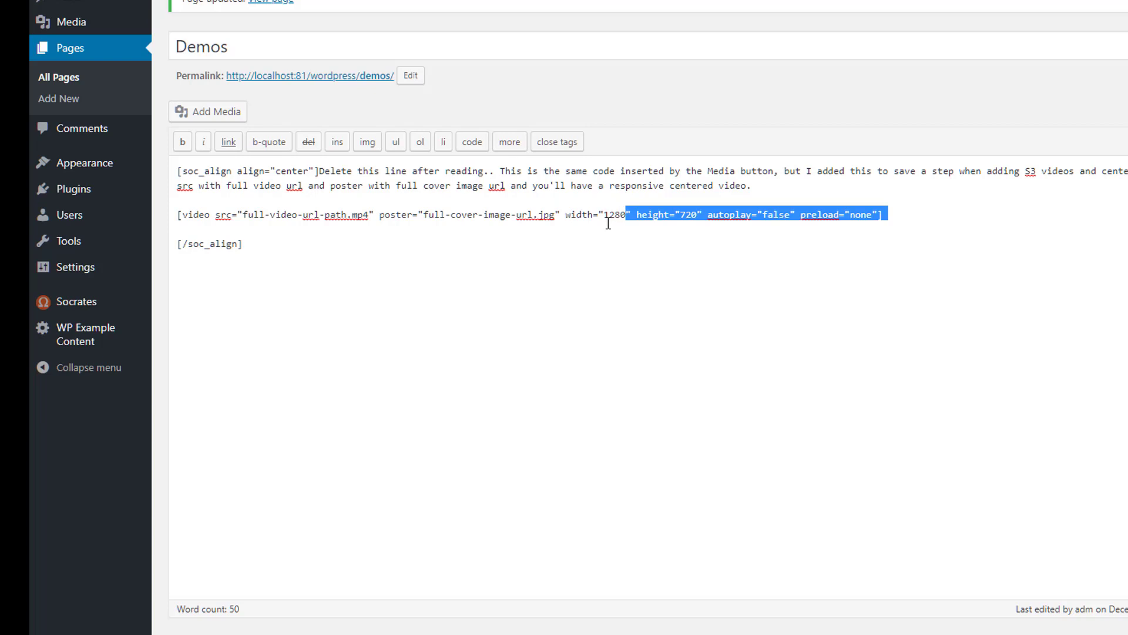
double_click(611, 217)
text(1600)
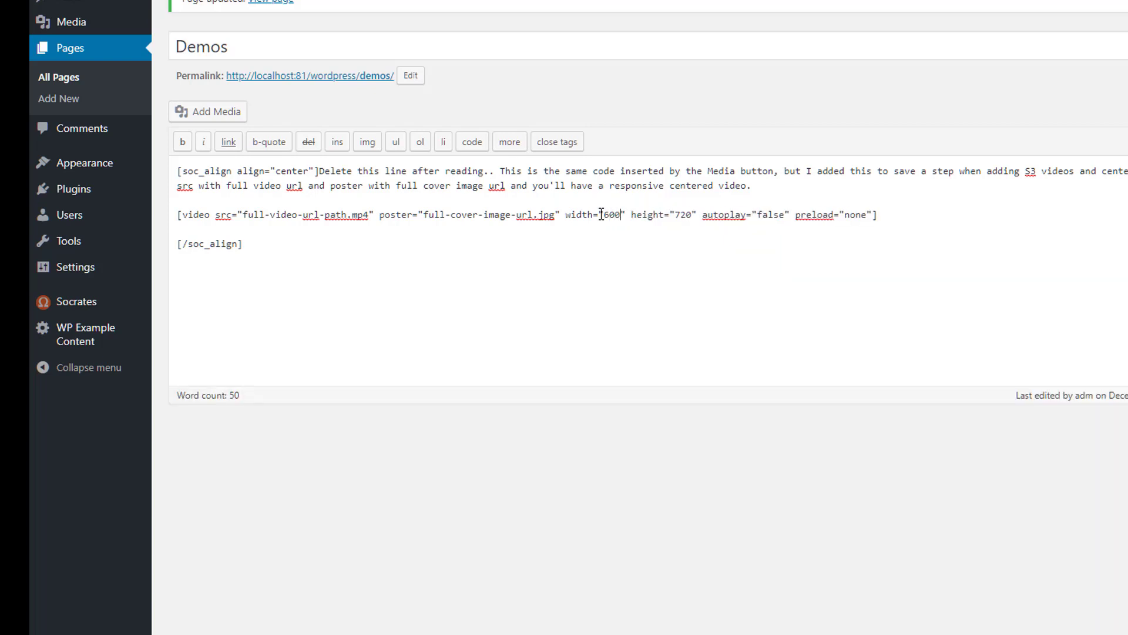
drag(692, 215, 672, 215)
text(300)
click(686, 216)
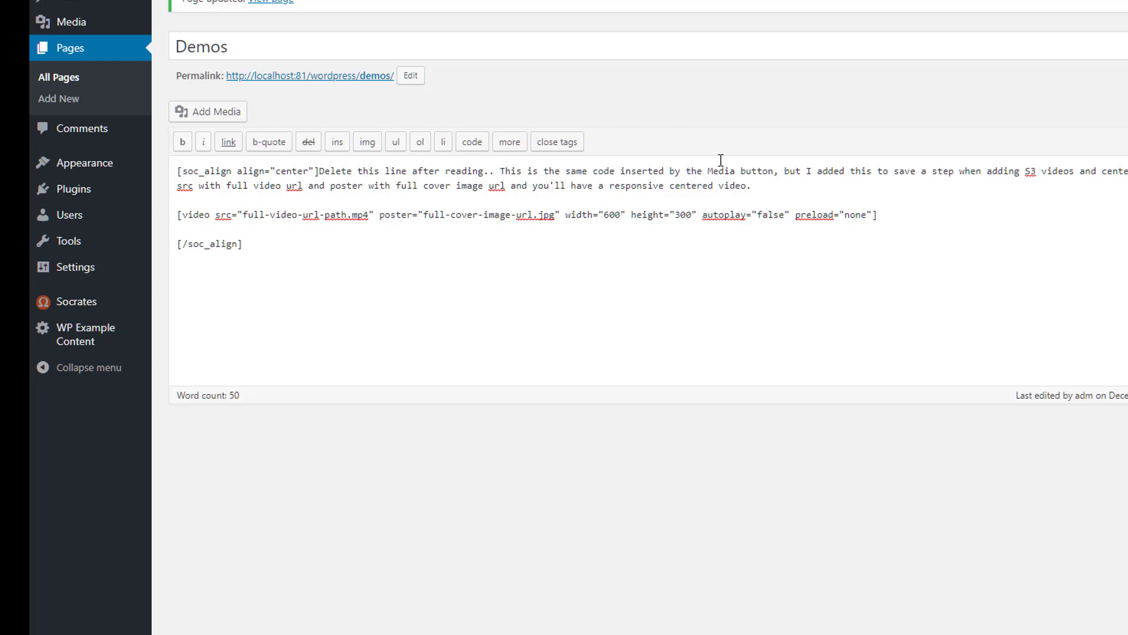
Reload the published Demos page to check how the centered video shortcode is displayed
click(499, 4)
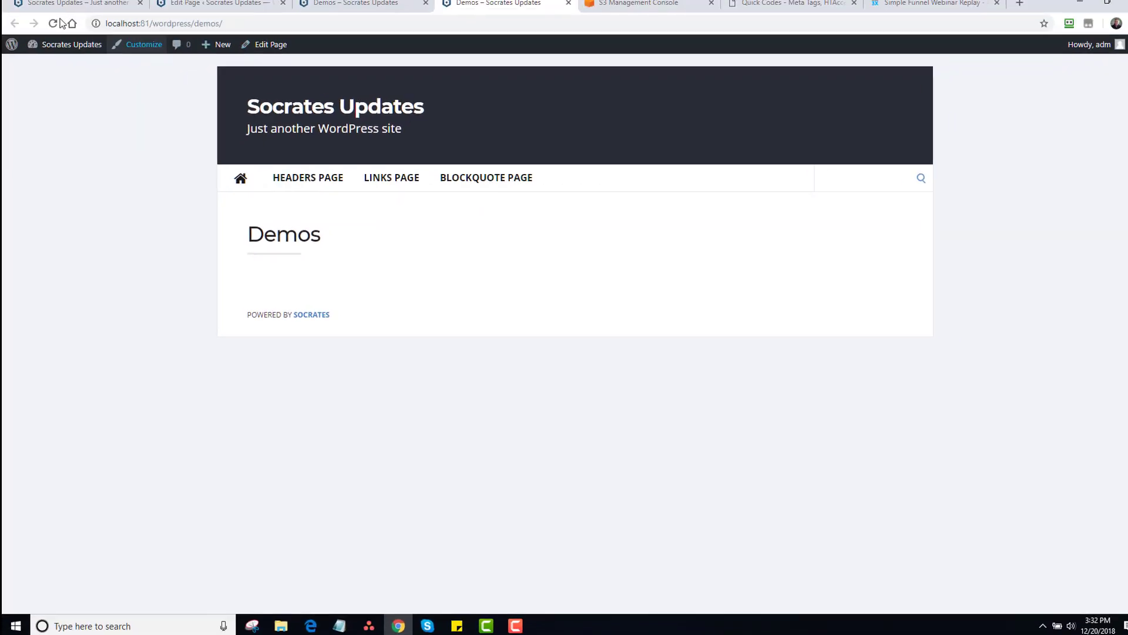
click(53, 23)
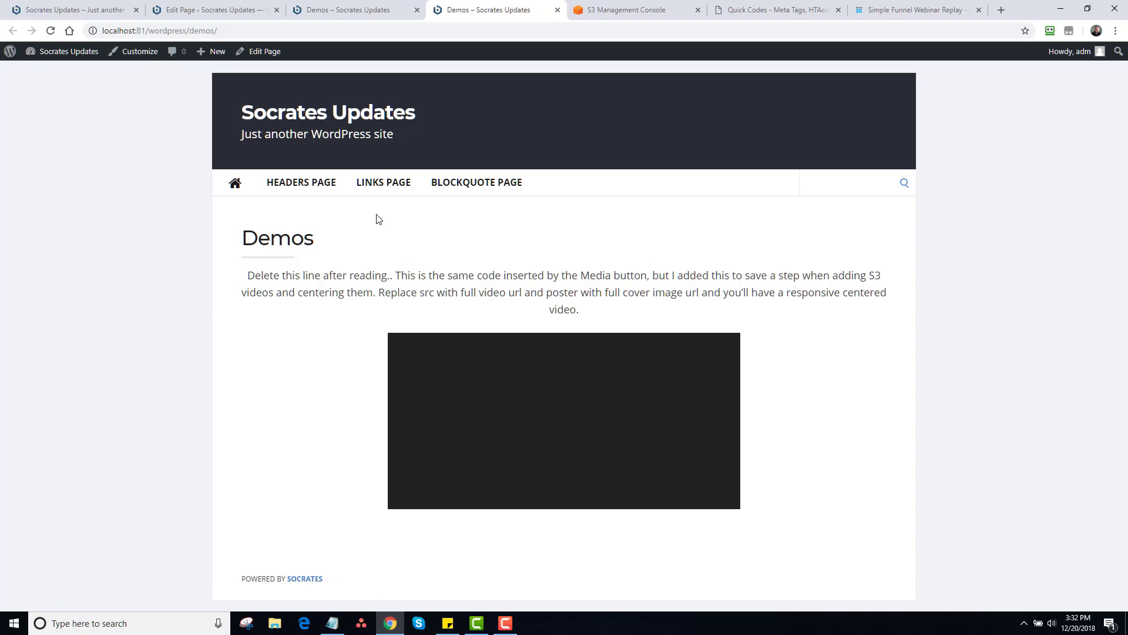
Examine the simple3x bucket policy in the S3 console and the video on the Simple Funnel Webinar Replay page
click(608, 14)
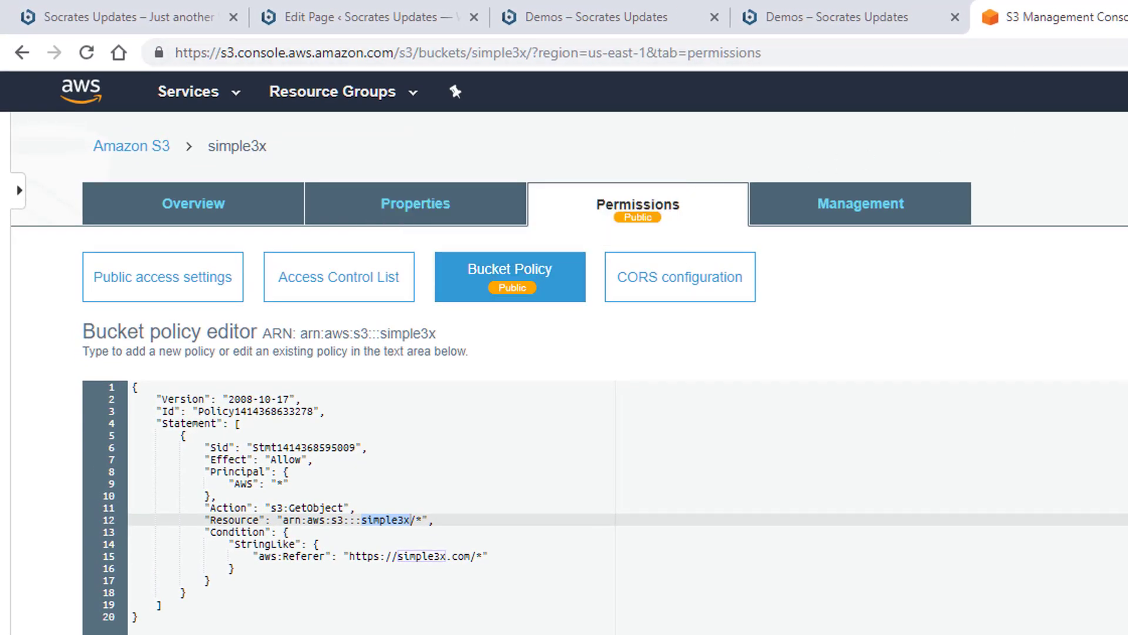
click(940, 10)
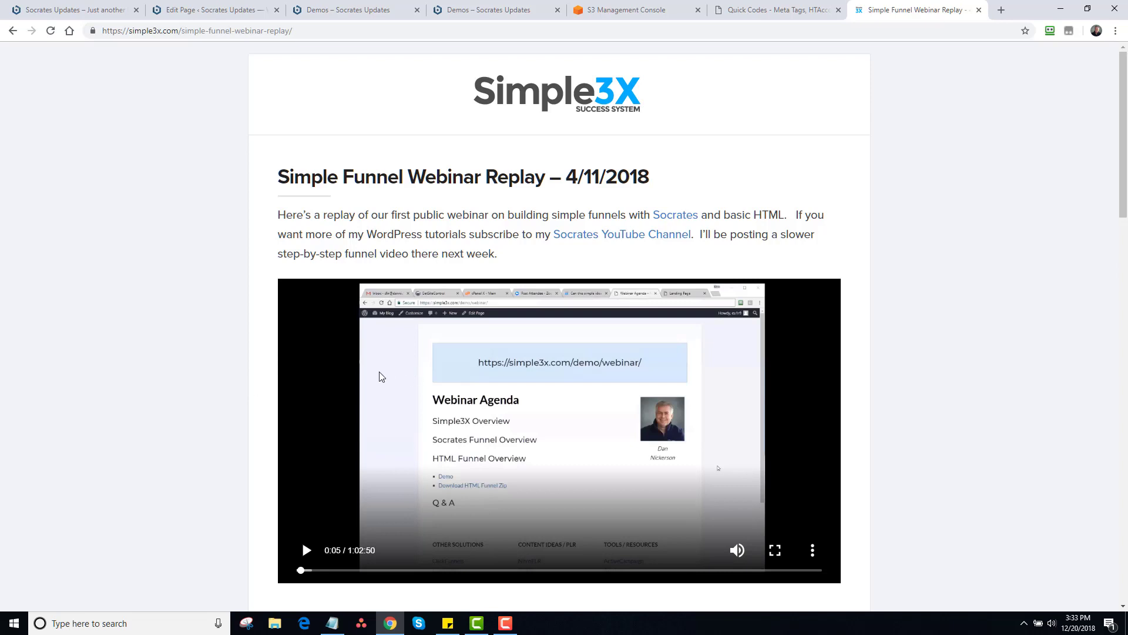
Test direct access to simple3x-webinar1.mp4 by opening its S3 object URL in an incognito window, copy the address and close that window
click(675, 8)
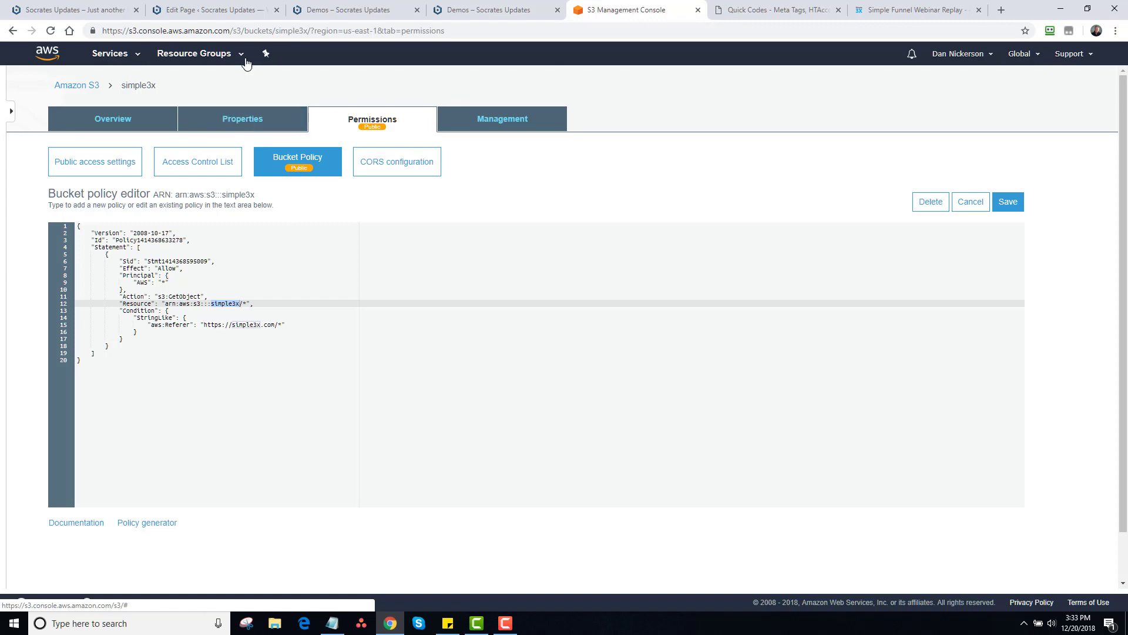
right_click(138, 451)
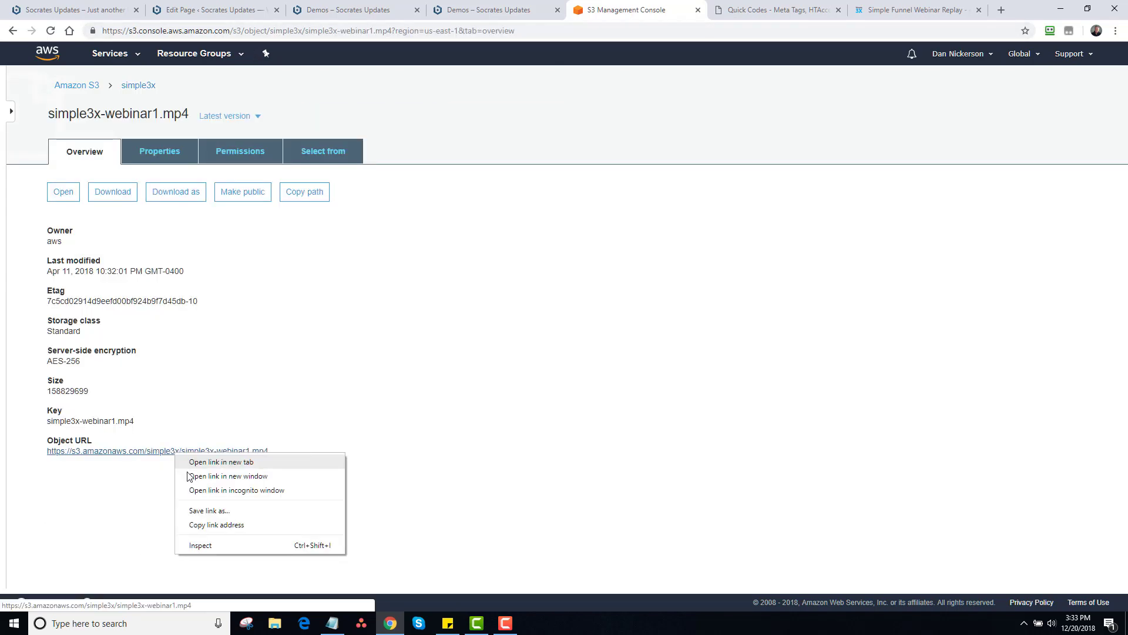
click(196, 492)
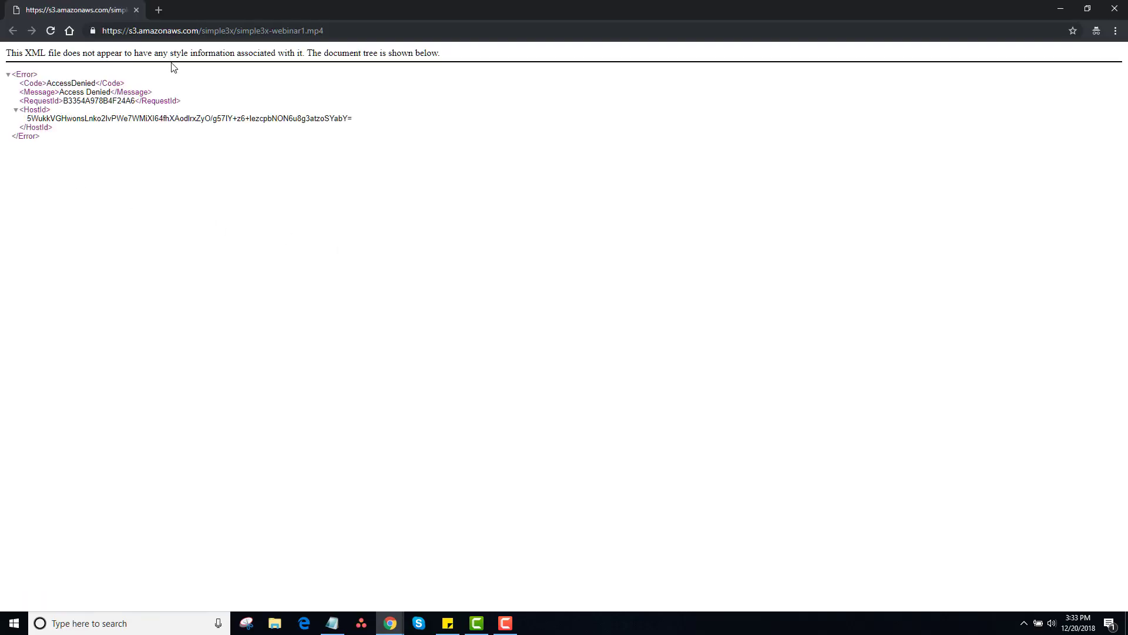
click(223, 32)
key(ctrl+c)
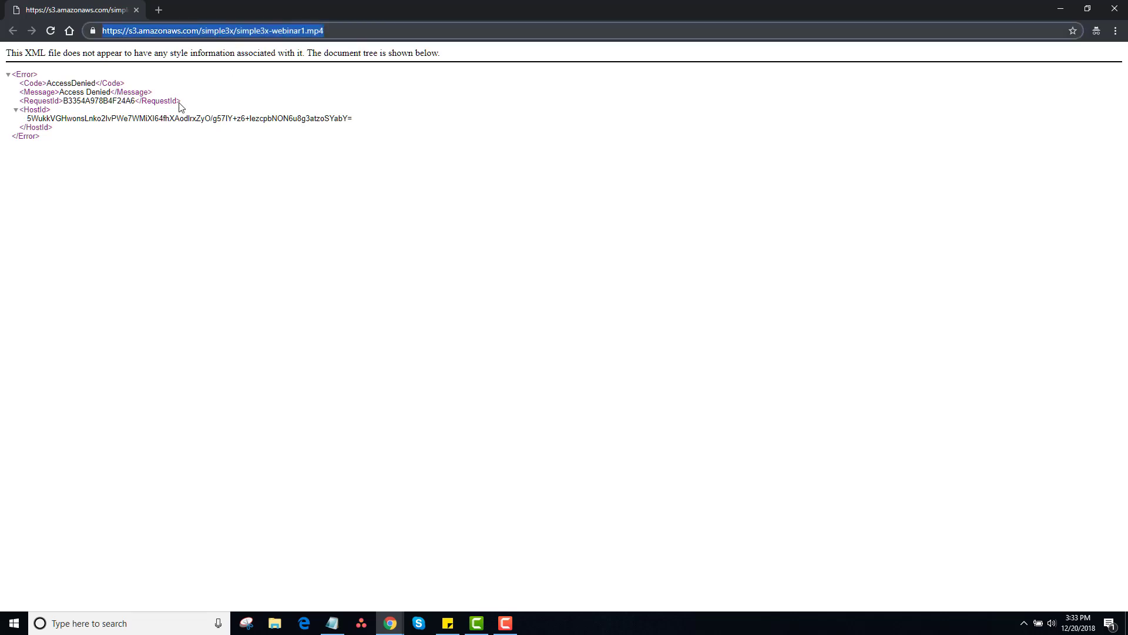
click(1114, 8)
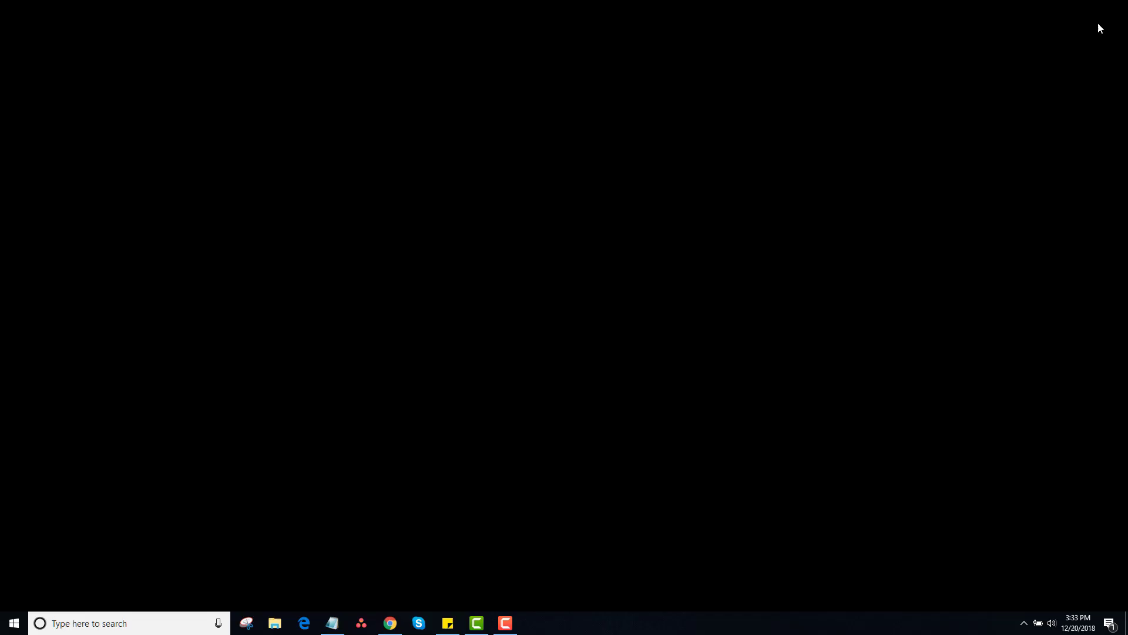
Examine the simple3x bucket policy in the S3 console, focusing on its resource name and the allowed referring domain
click(888, 13)
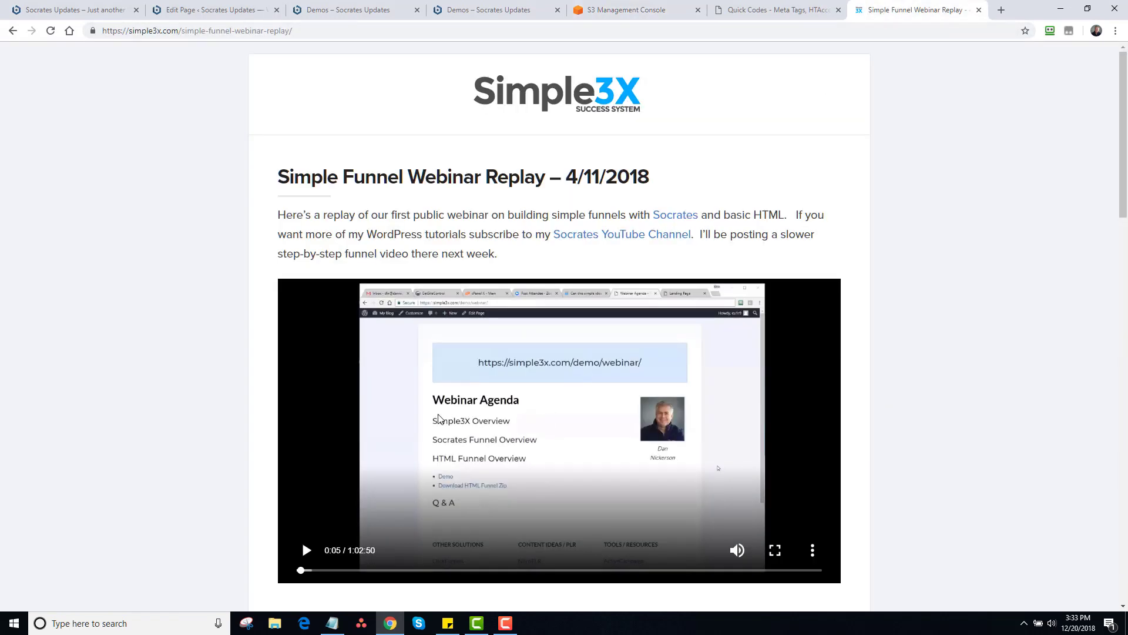
click(605, 16)
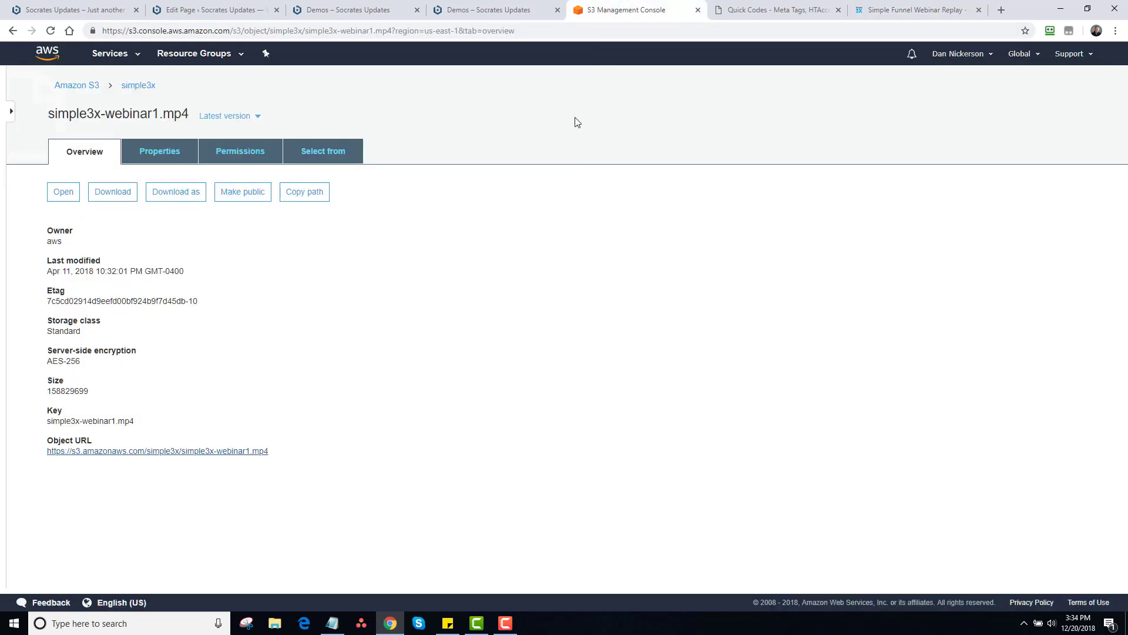
click(141, 92)
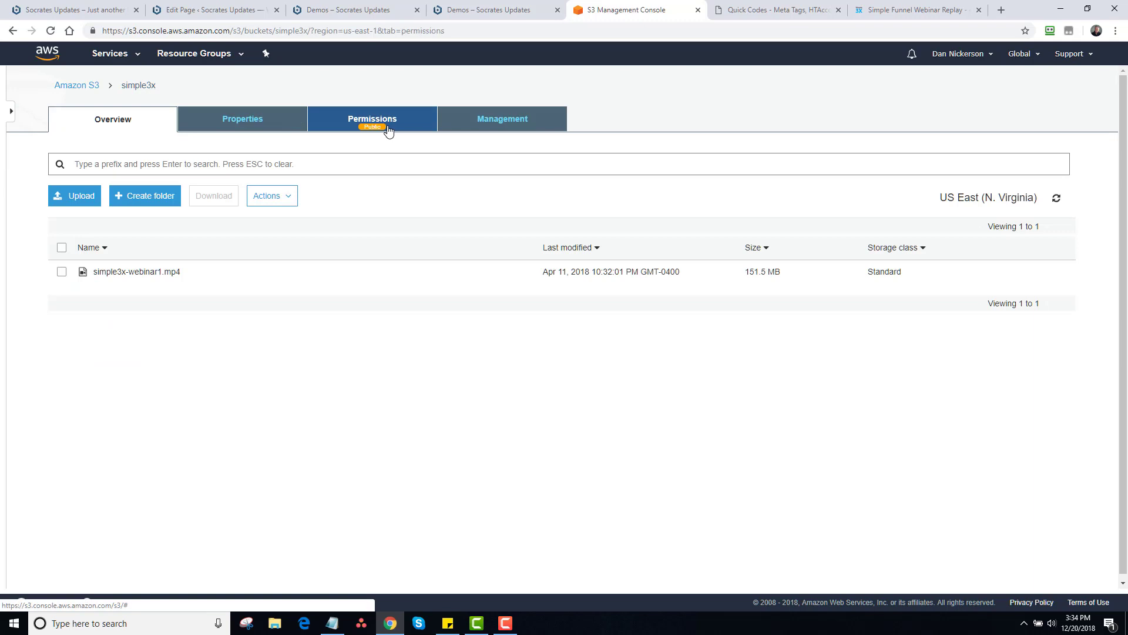
click(389, 131)
click(292, 166)
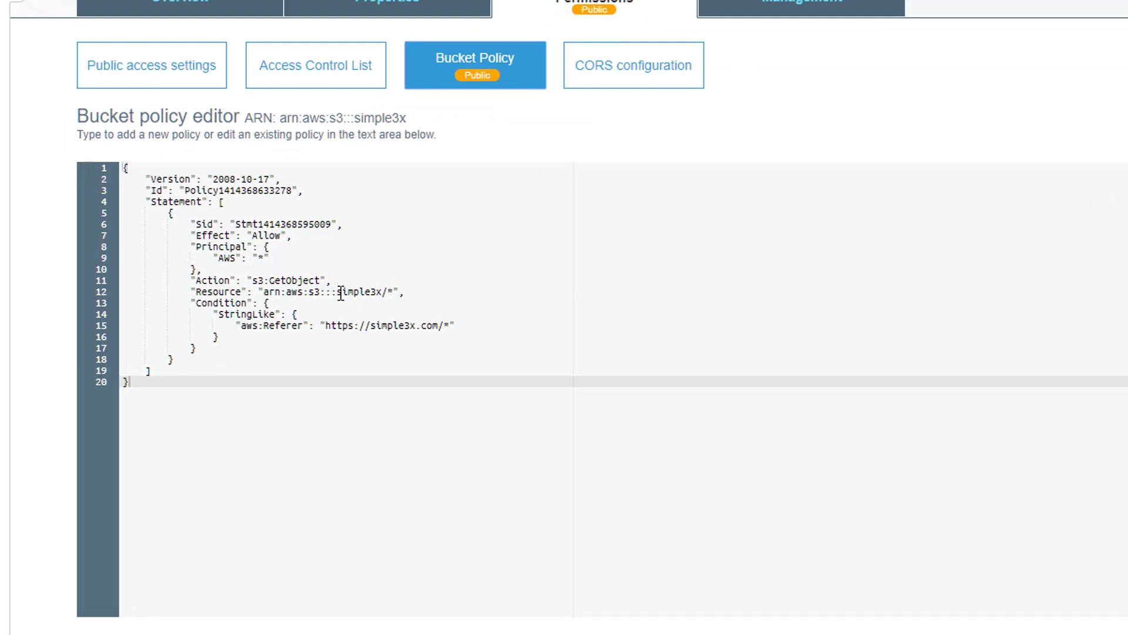
drag(339, 292, 382, 293)
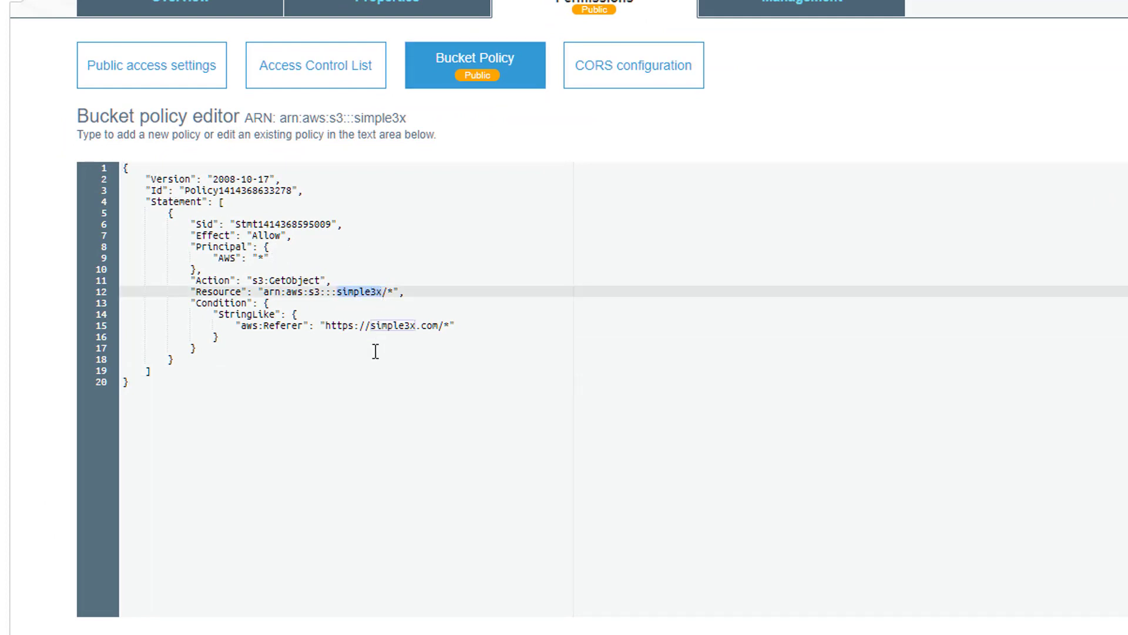
click(329, 327)
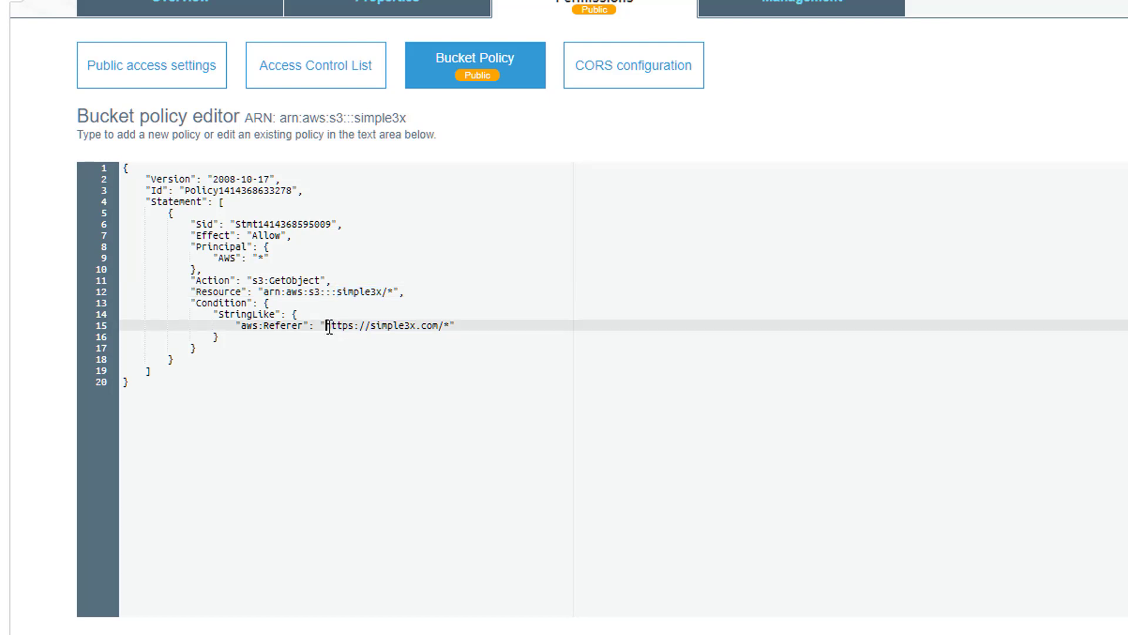
drag(330, 327, 445, 326)
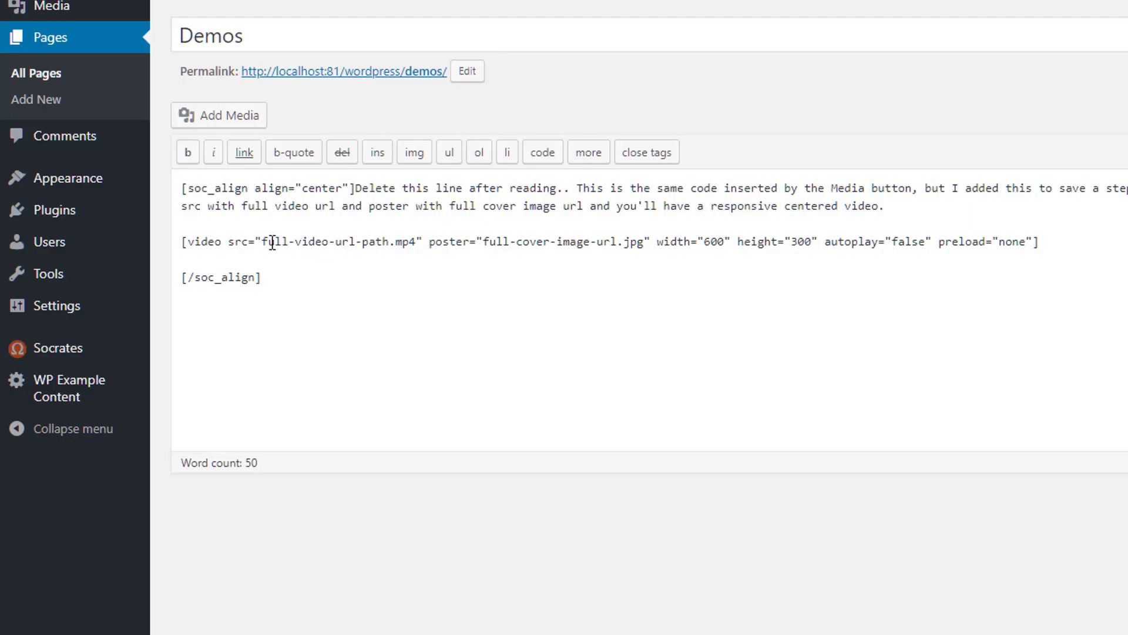
drag(262, 242, 417, 243)
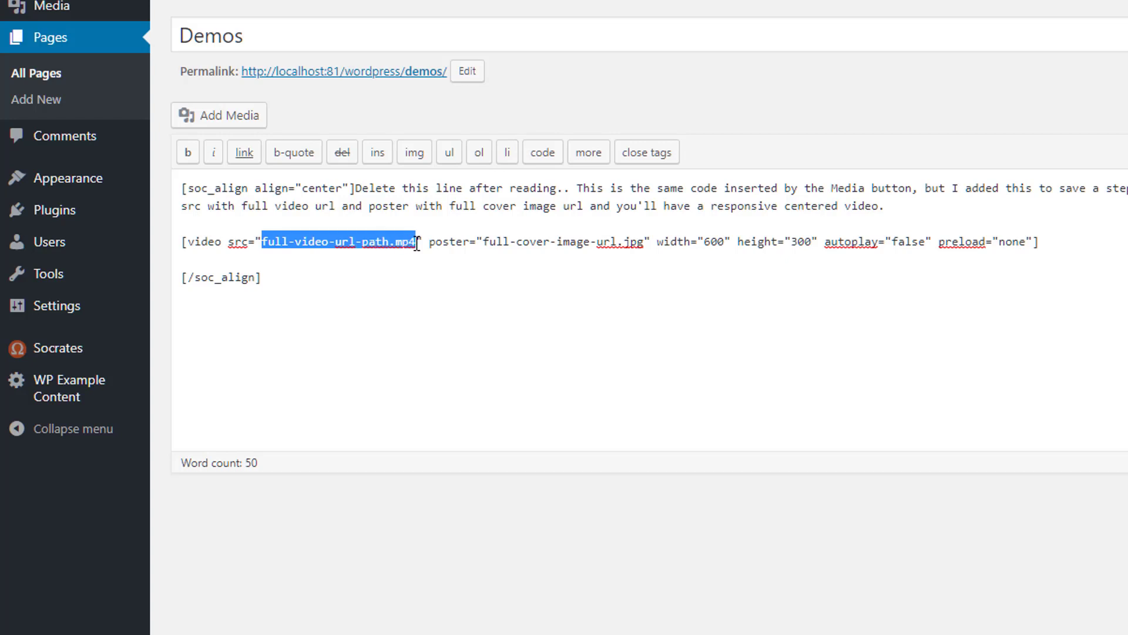
key(ctrl+v)
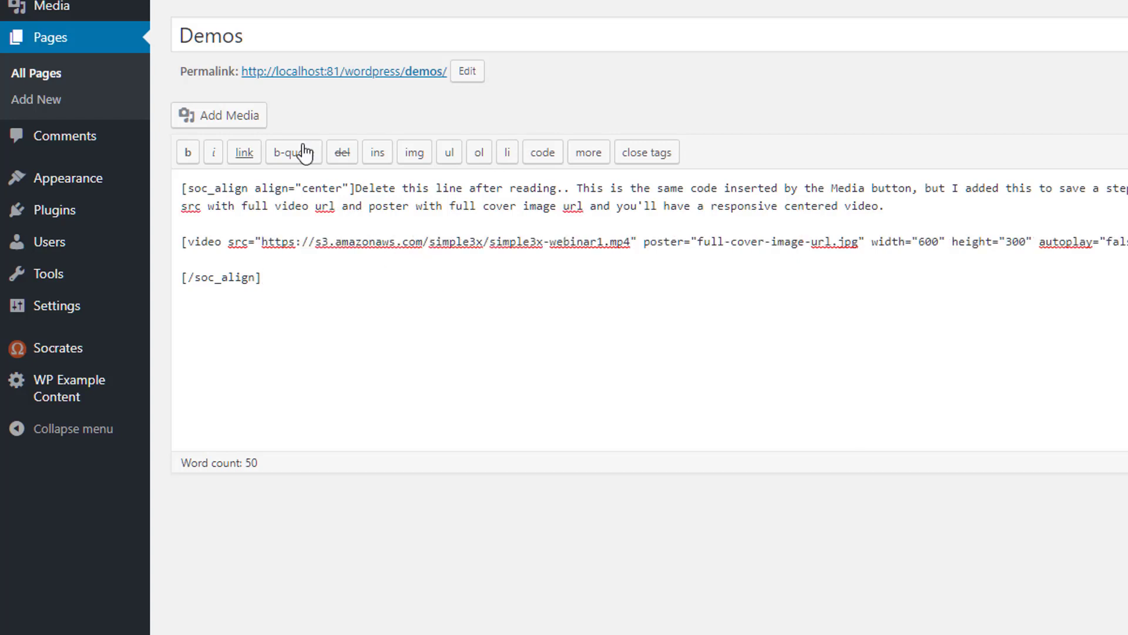
click(259, 122)
click(347, 119)
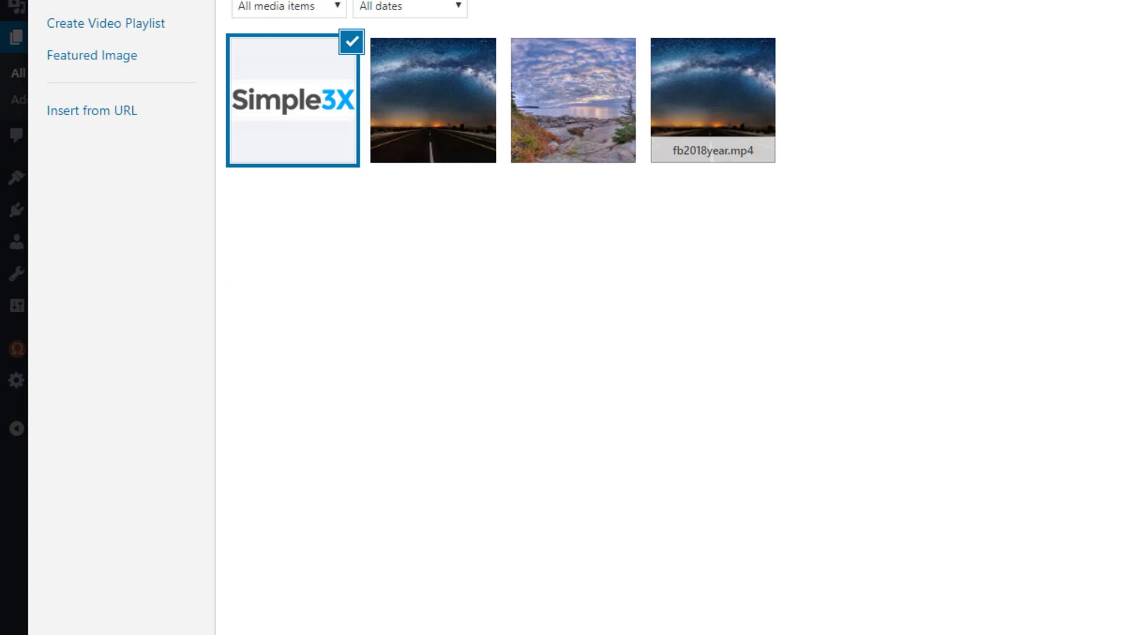
click(1092, 69)
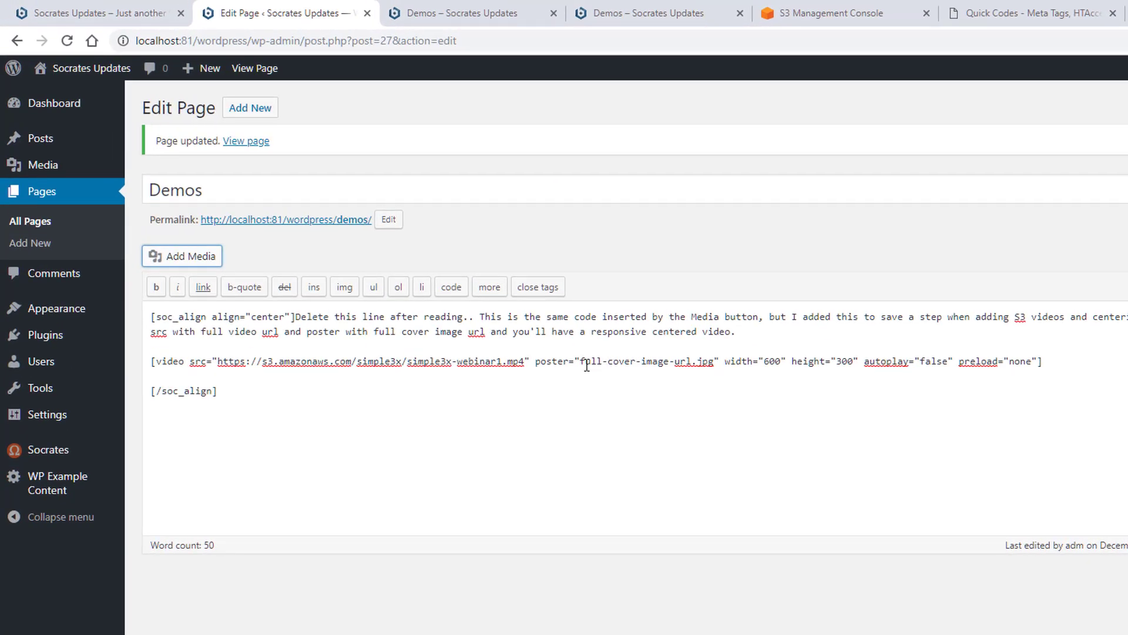
drag(509, 317, 616, 313)
drag(702, 357, 714, 360)
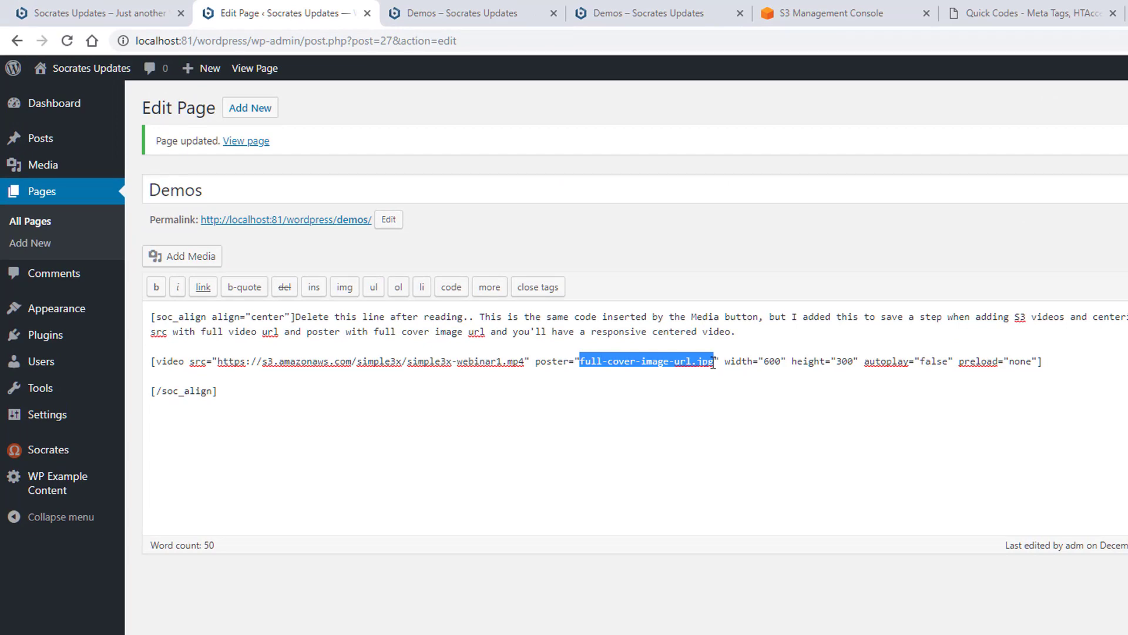
text(http://localhost:81/wordpress/wp-content/uploads/2018/12/simple3xfbshare.png)
click(1113, 283)
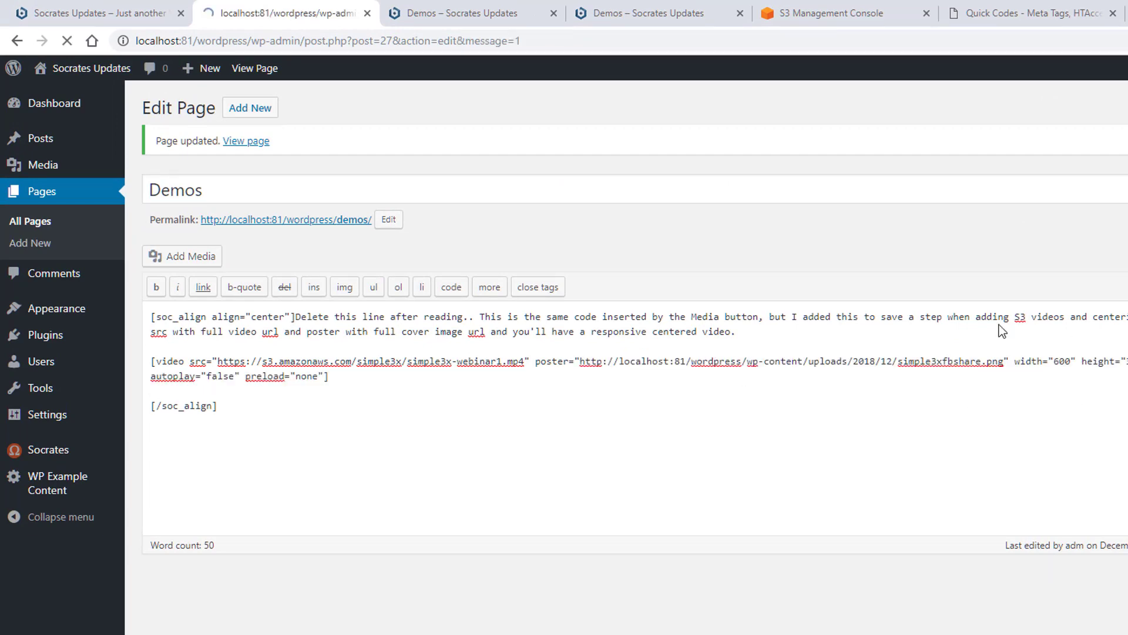
Open the published Demos page and test whether the embedded S3 video plays, examining the text over its cover image
click(336, 221)
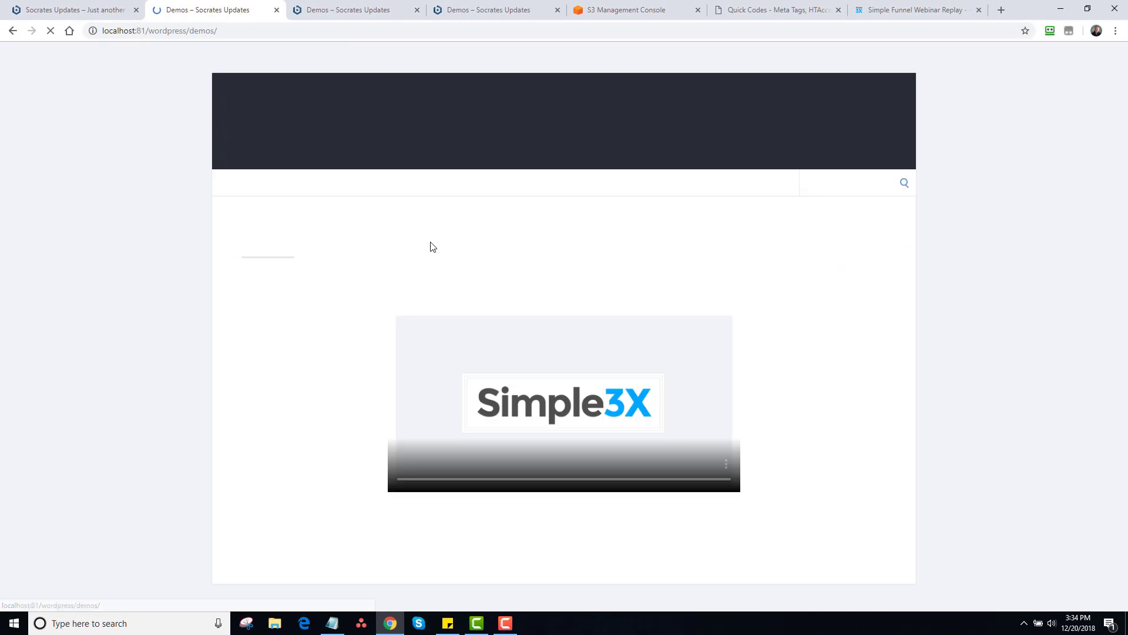
click(556, 422)
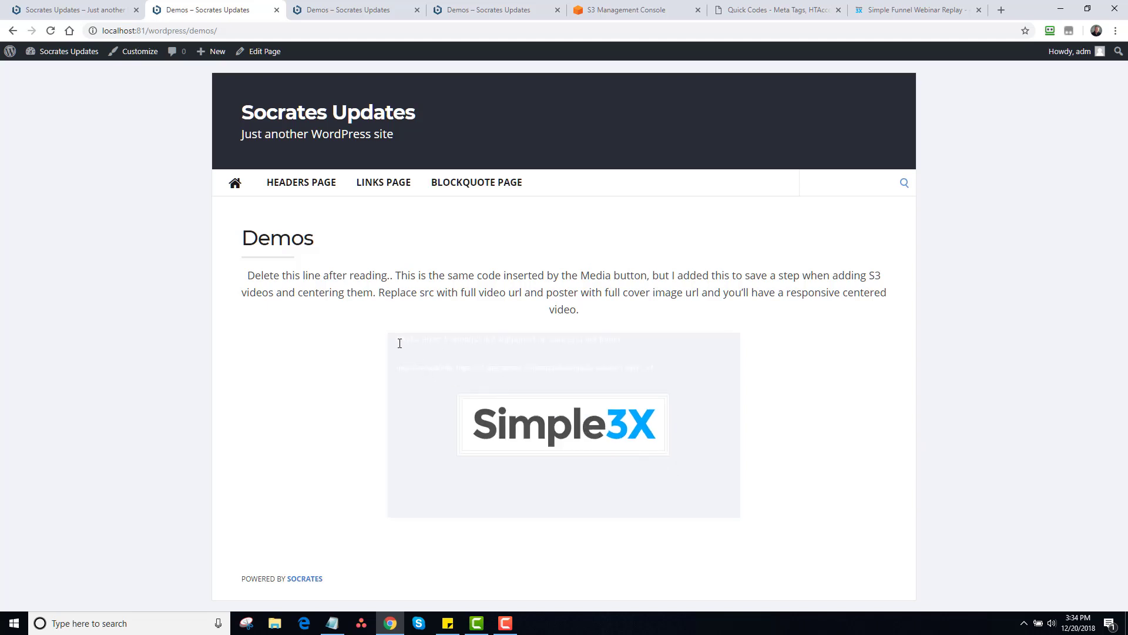
drag(396, 338, 611, 405)
click(736, 325)
Play the video briefly on the Simple Funnel Webinar Replay page to check playback from the allowed domain, and pause it
click(869, 11)
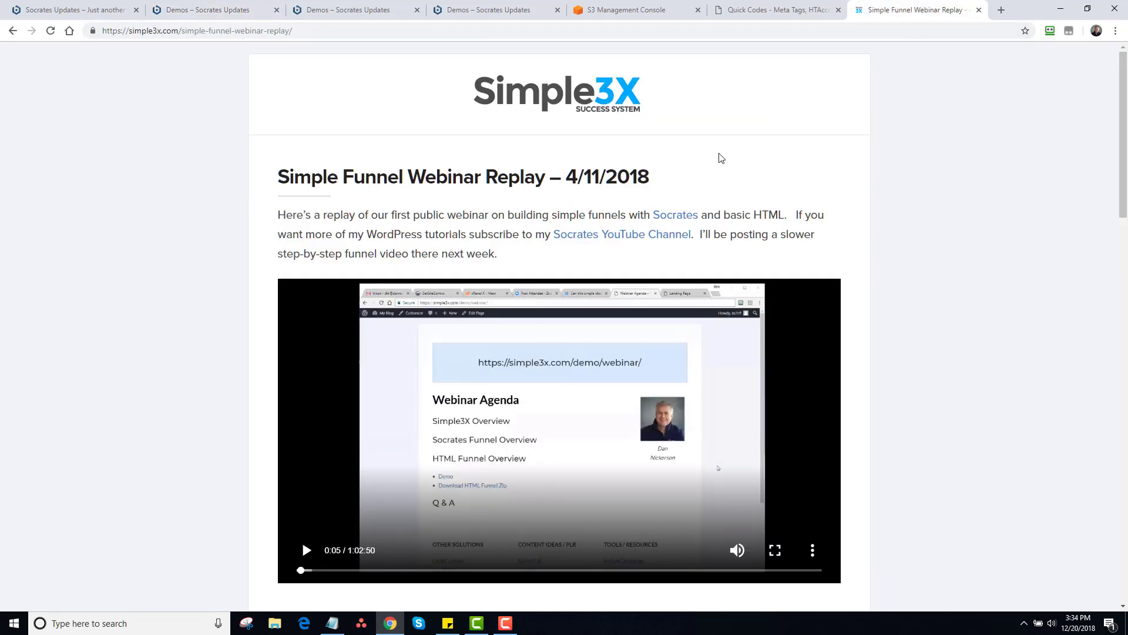
click(305, 557)
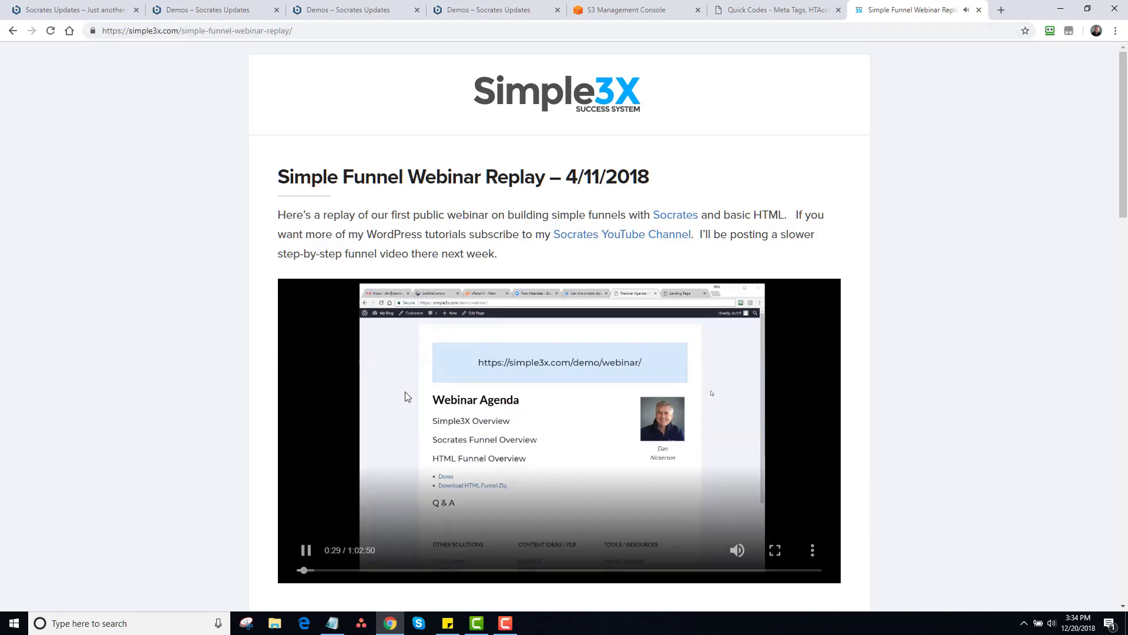
click(309, 553)
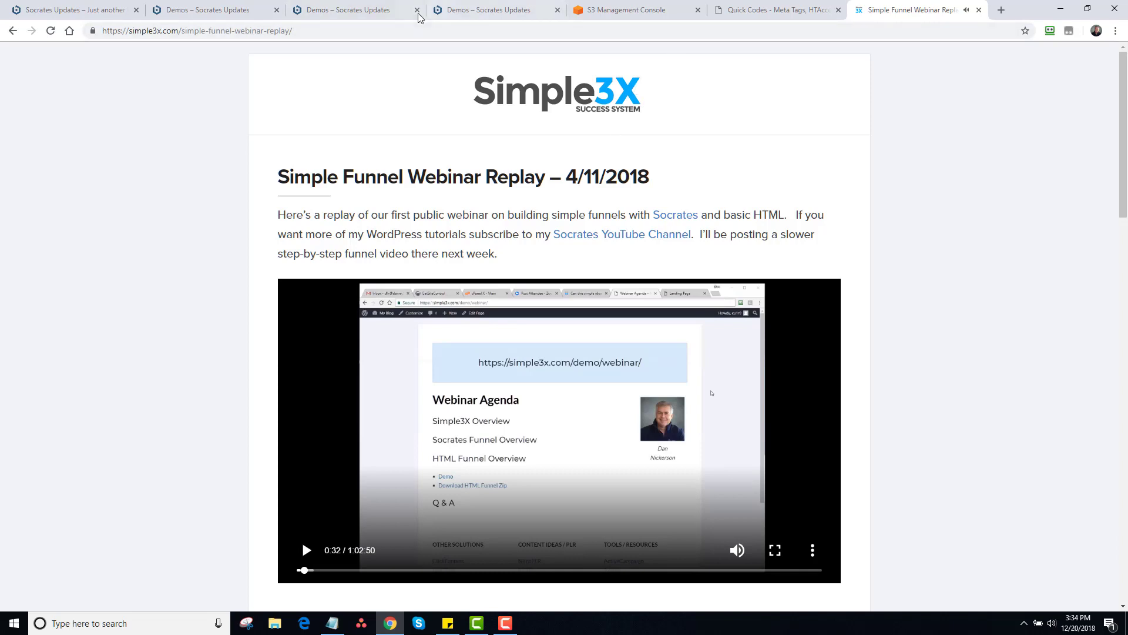
Examine the sample AWS bucket policy code for referring-domain protection on the Quick Codes page
click(746, 12)
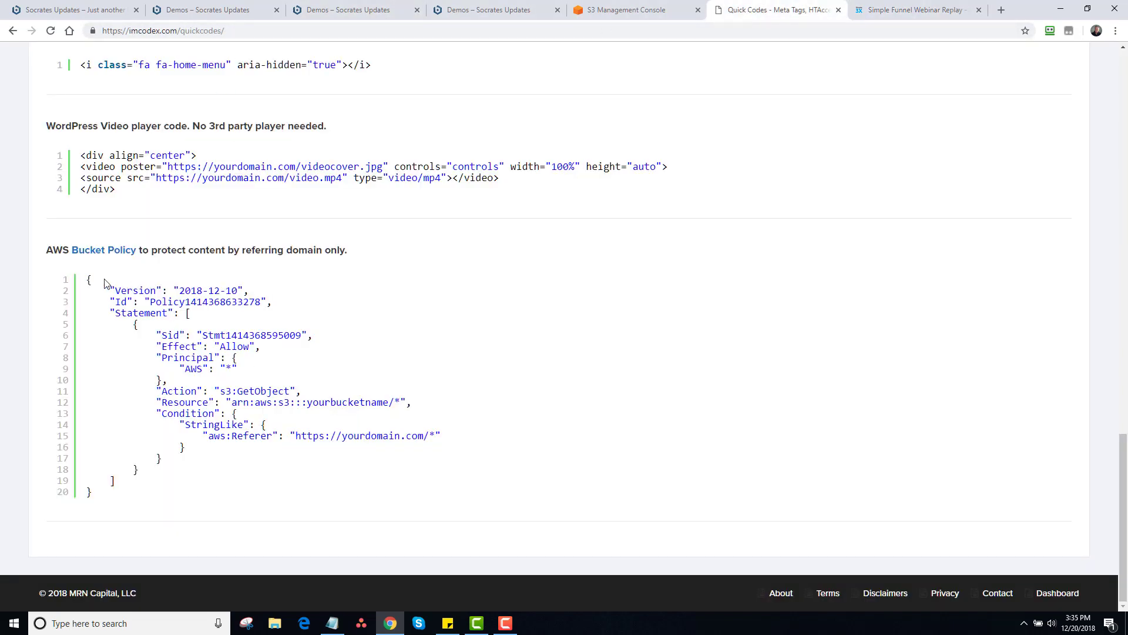
drag(87, 279, 156, 493)
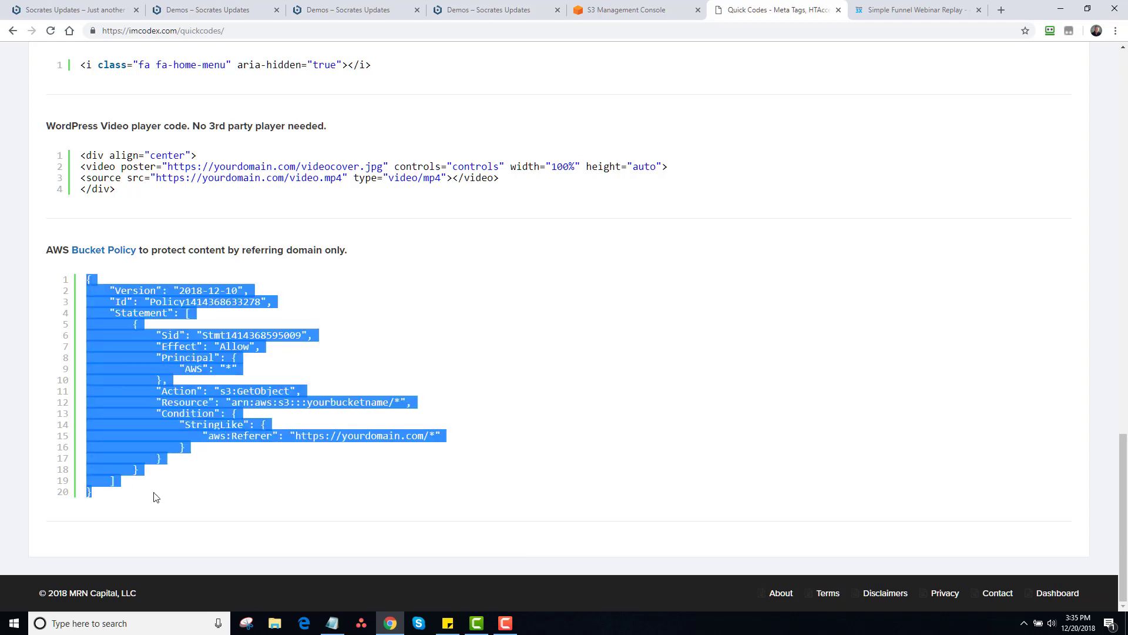
click(485, 254)
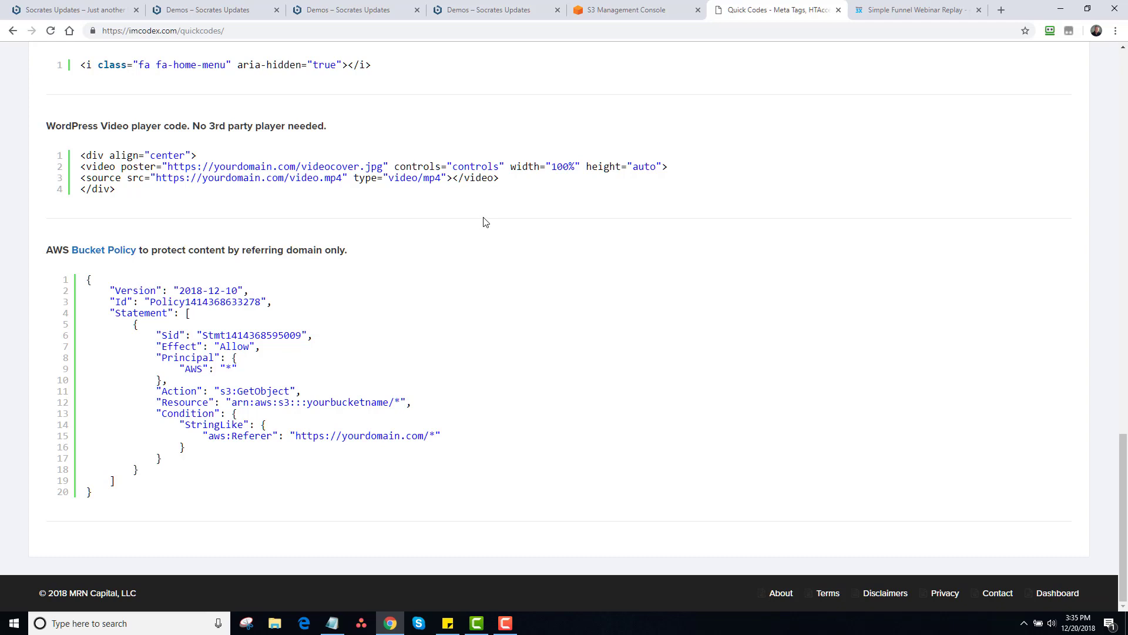
Open the Demos page for editing, delete all of its content and switch to the visual editor
click(243, 14)
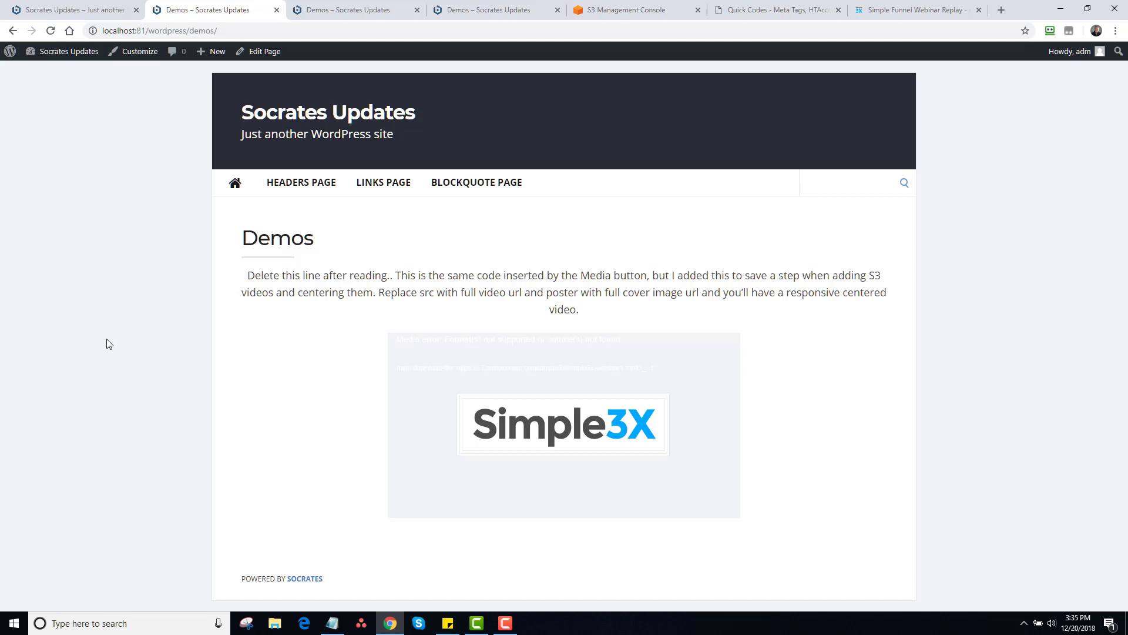
click(262, 54)
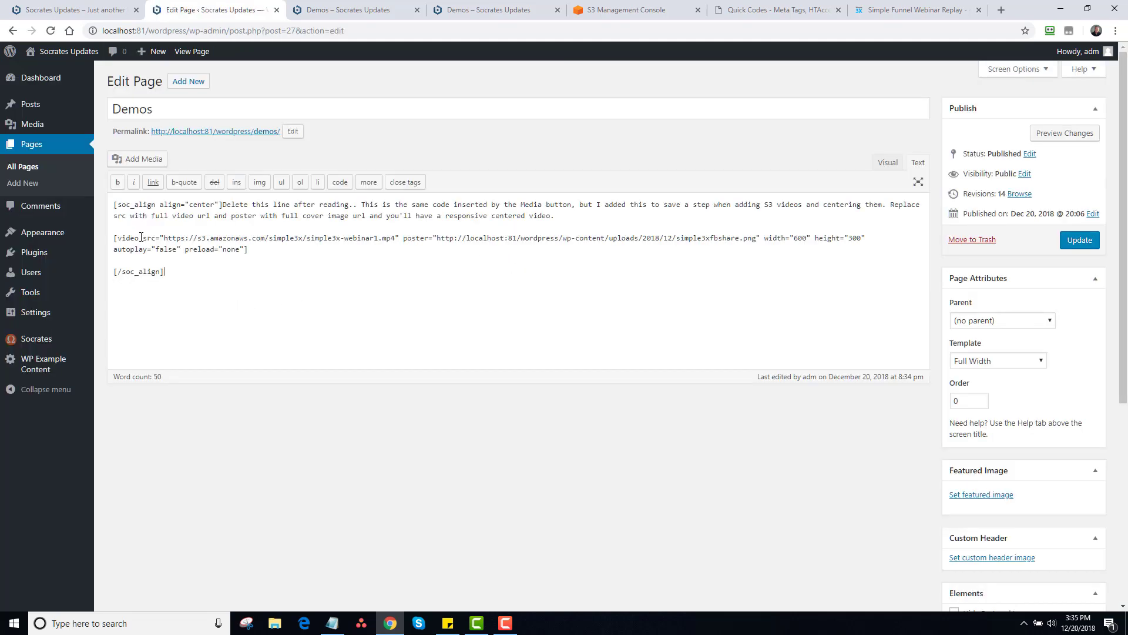
key(ctrl+a)
key(BackSpace)
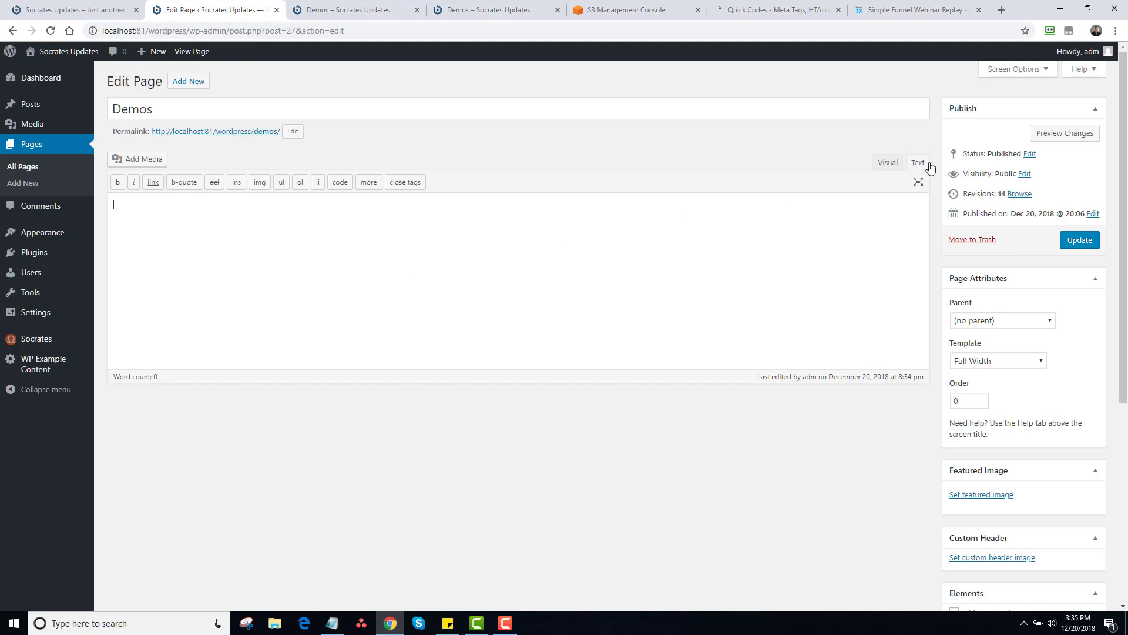
click(887, 163)
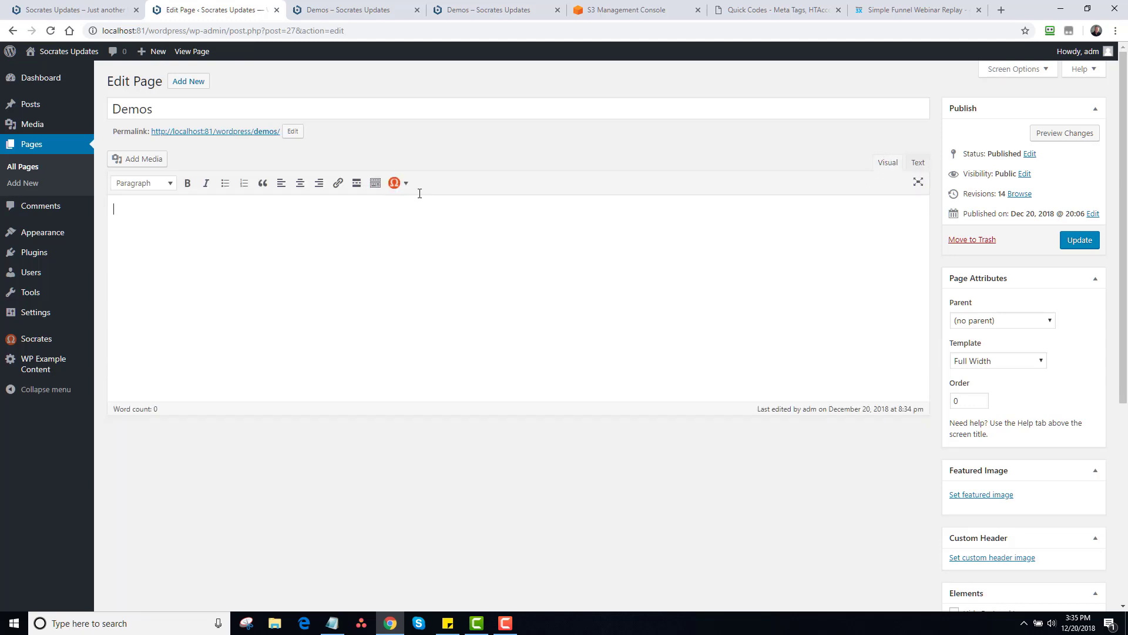
Insert the Socrates align shortcode with center alignment into the empty Demos page
click(406, 184)
scroll(508, 449, down, 2)
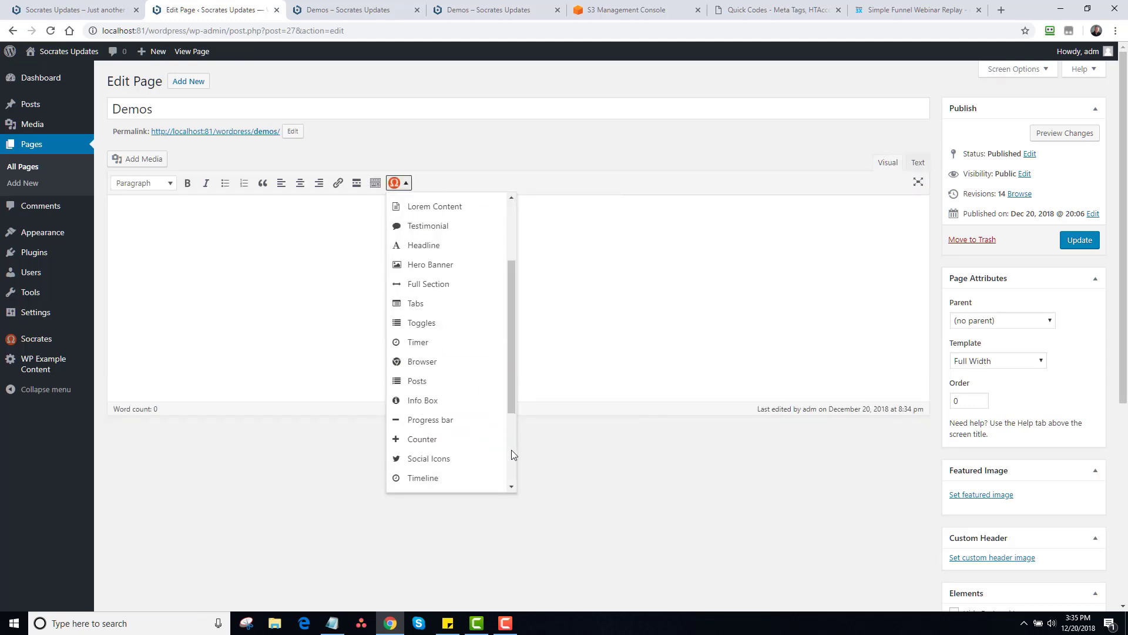
scroll(508, 458, down, 3)
click(471, 464)
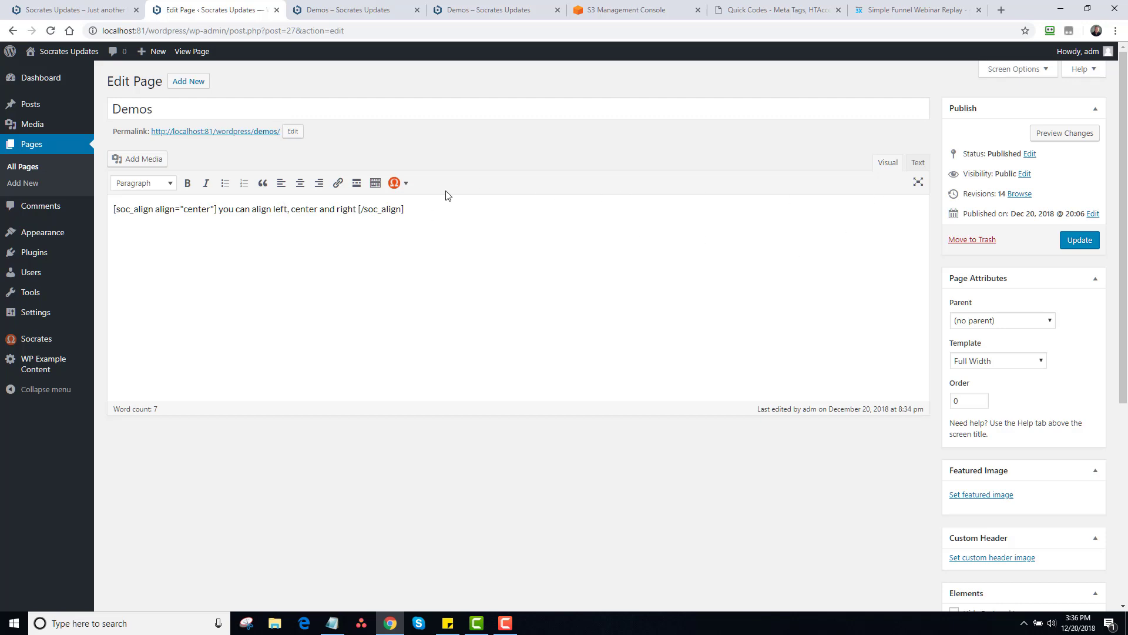
Replace the align shortcode with the Socrates Posts shortcode, update the page and check the post list on the published Demos page
drag(448, 198, 98, 206)
key(BackSpace)
click(394, 184)
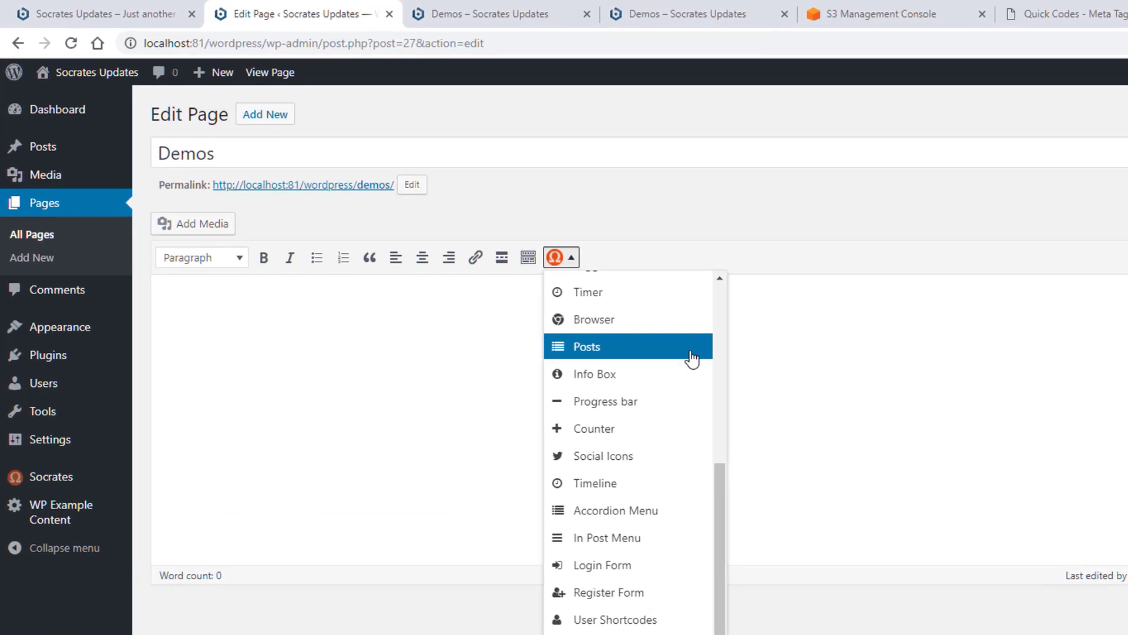
click(692, 359)
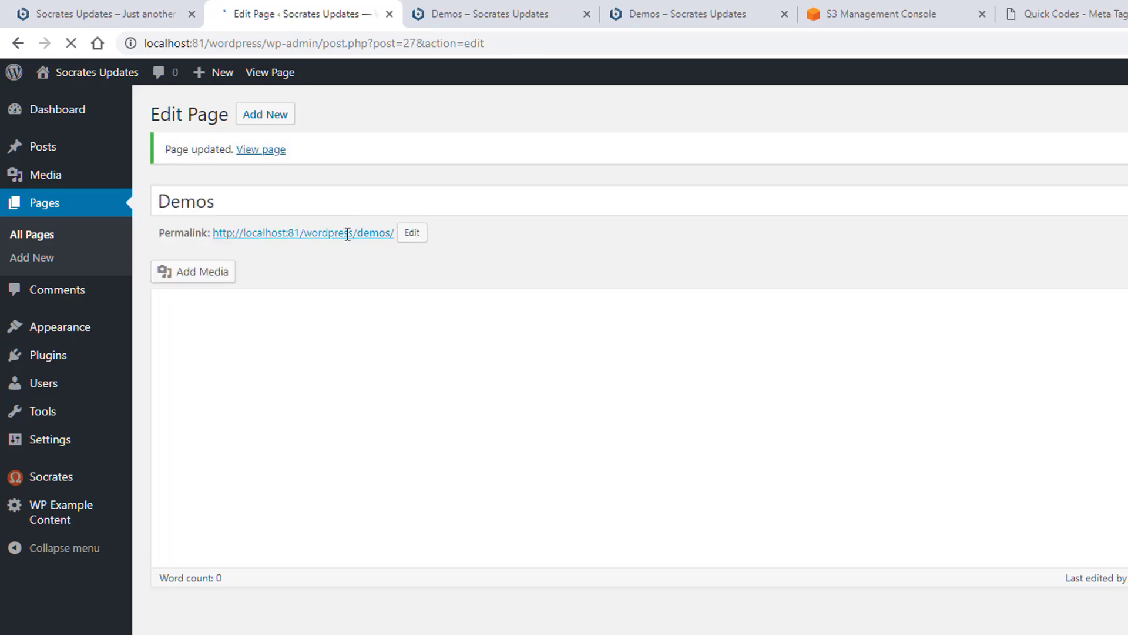
click(350, 233)
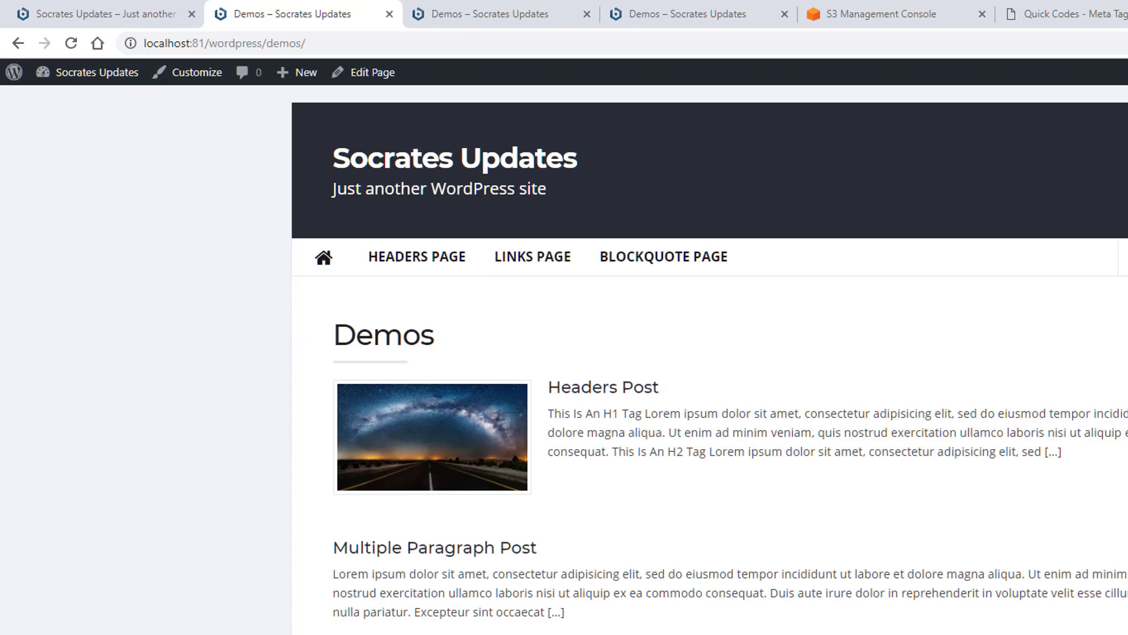
scroll(710, 352, down, 3)
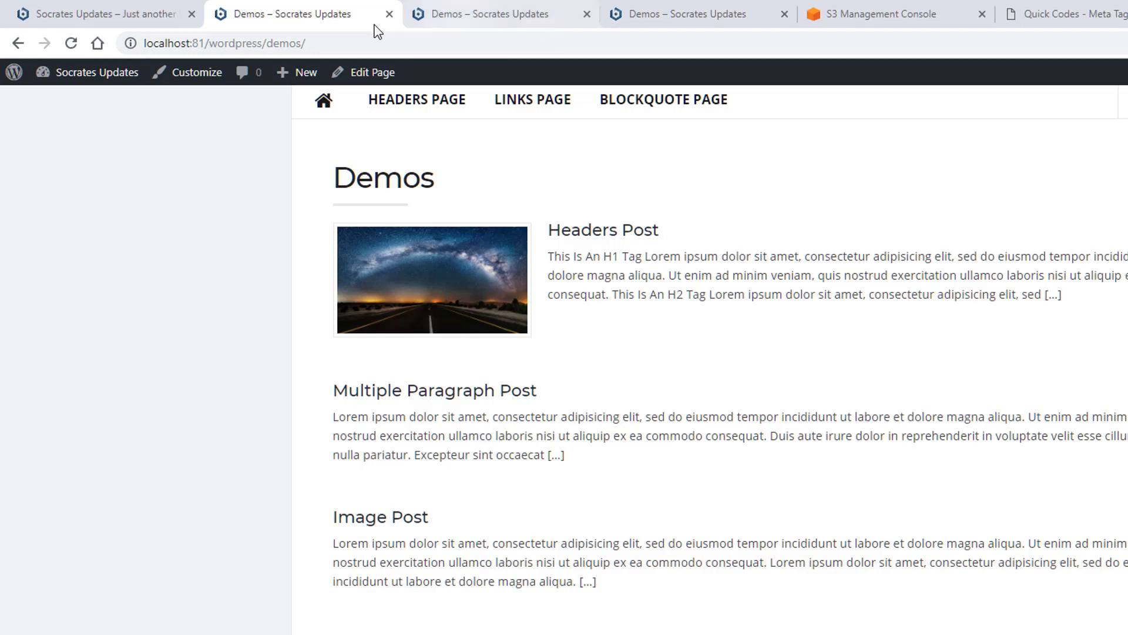
In the Demos page's posts shortcode, set date_meta to "1" and add the attribute related="true"
click(373, 72)
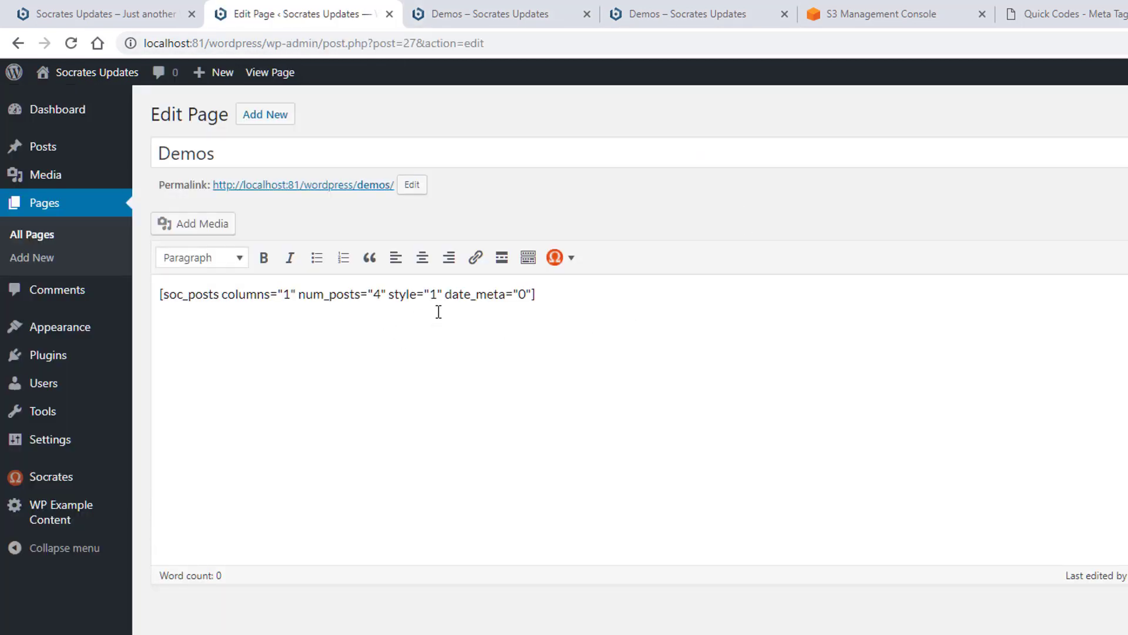
double_click(522, 294)
text(1)
text(realte)
key(BackSpace)
key(BackSpace)
key(BackSpace)
key(BackSpace)
text(lka)
key(BackSpace)
key(BackSpace)
text(ated="true")
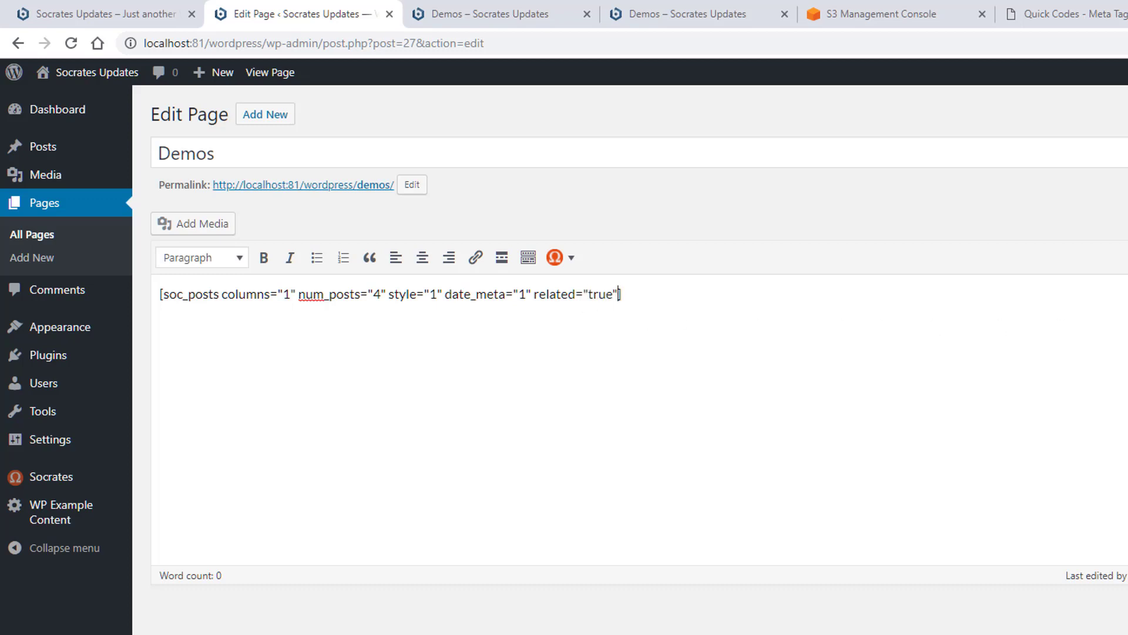
Open the published Demos page to check how the modified posts shortcode is displayed
click(357, 228)
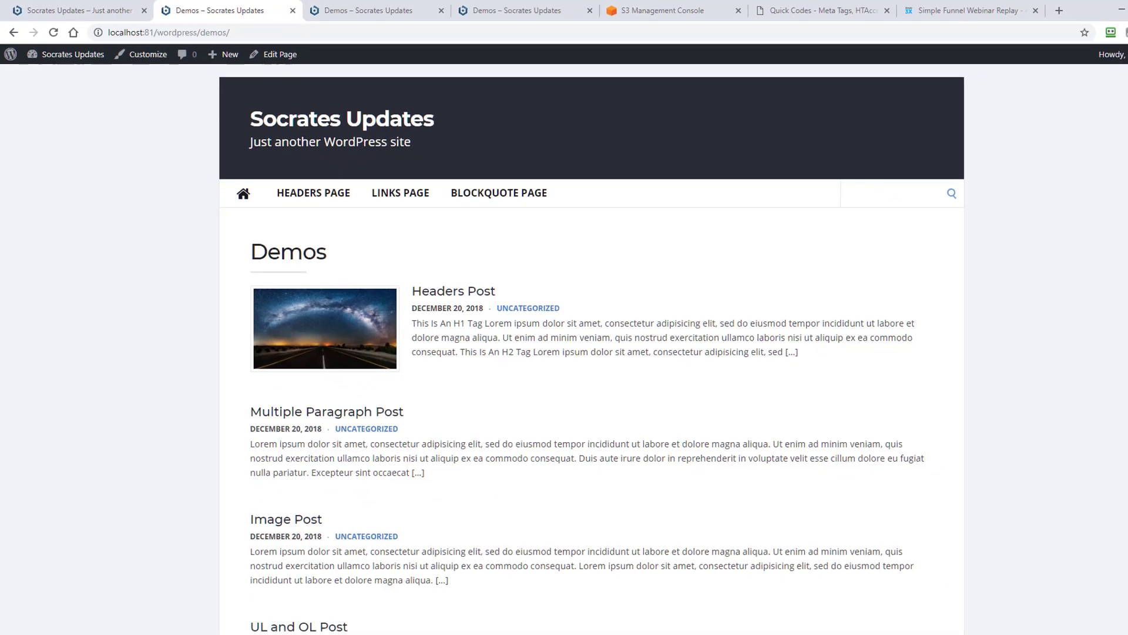
scroll(1121, 370, down, 3)
scroll(586, 367, up, 1)
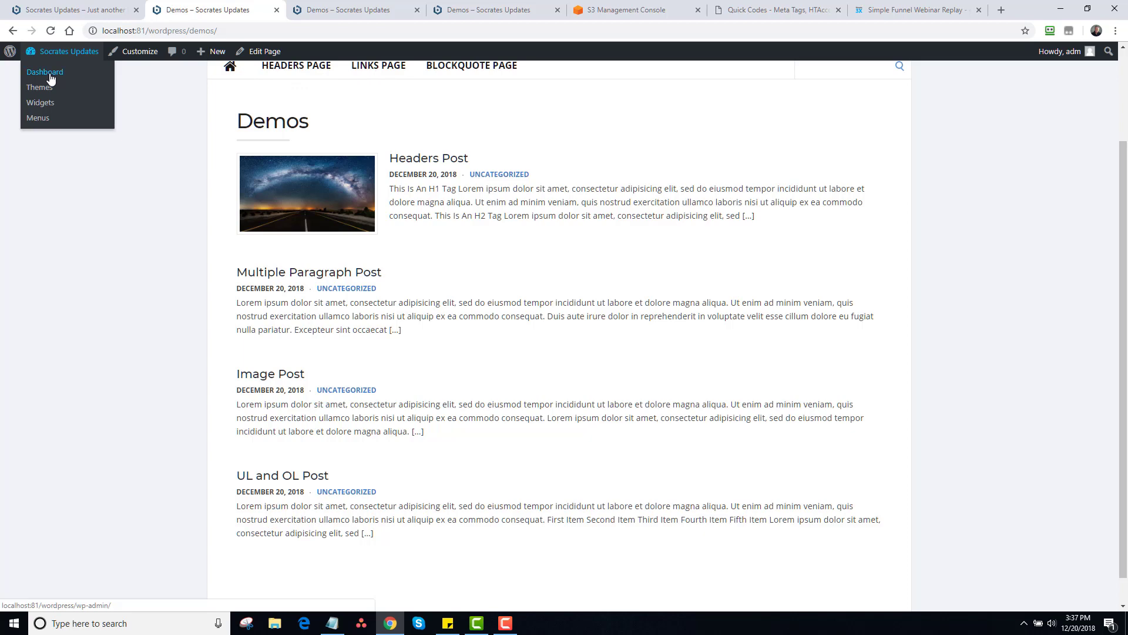
Open the CSS and Hooks settings of the Socrates Toolkit and find the Custom Below Post Code section
click(48, 78)
mouse_move(66, 347)
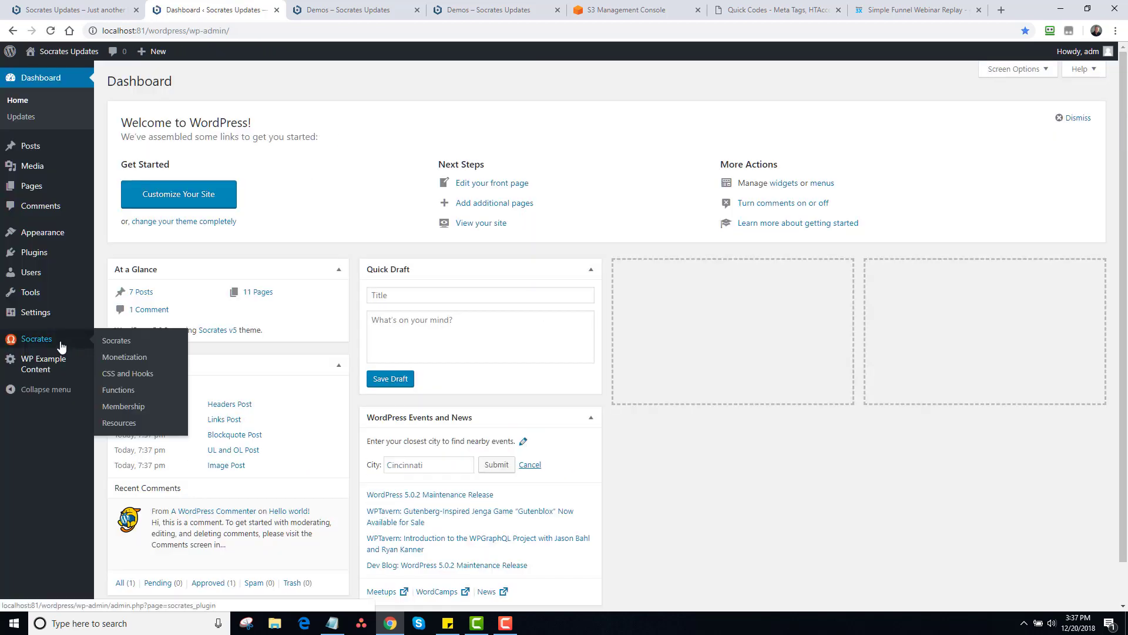
click(134, 375)
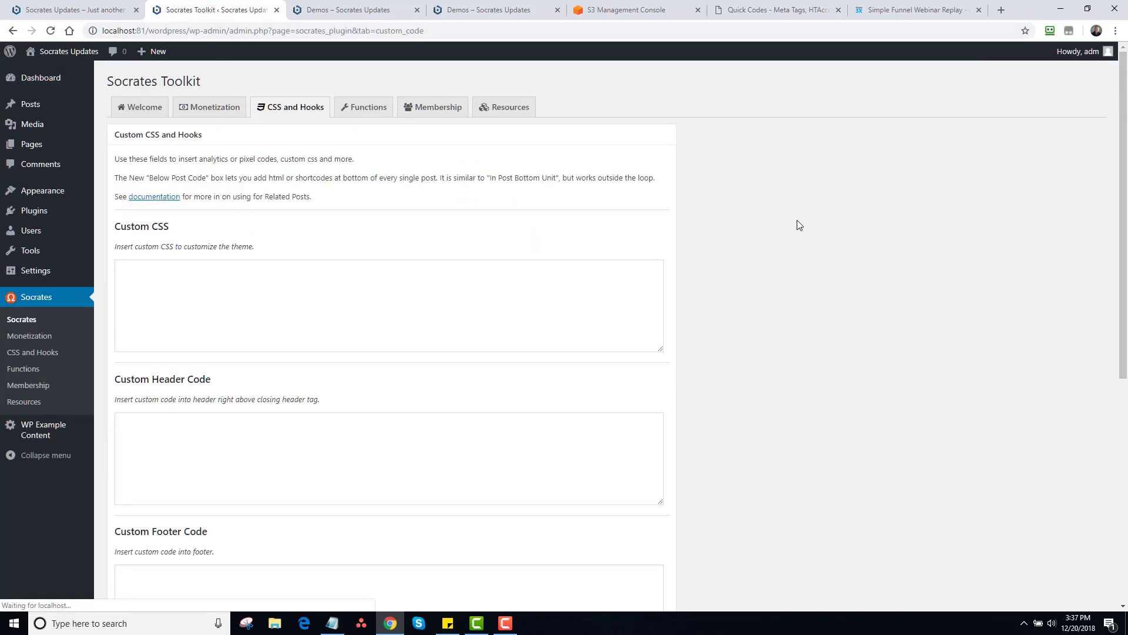
scroll(433, 397, down, 7)
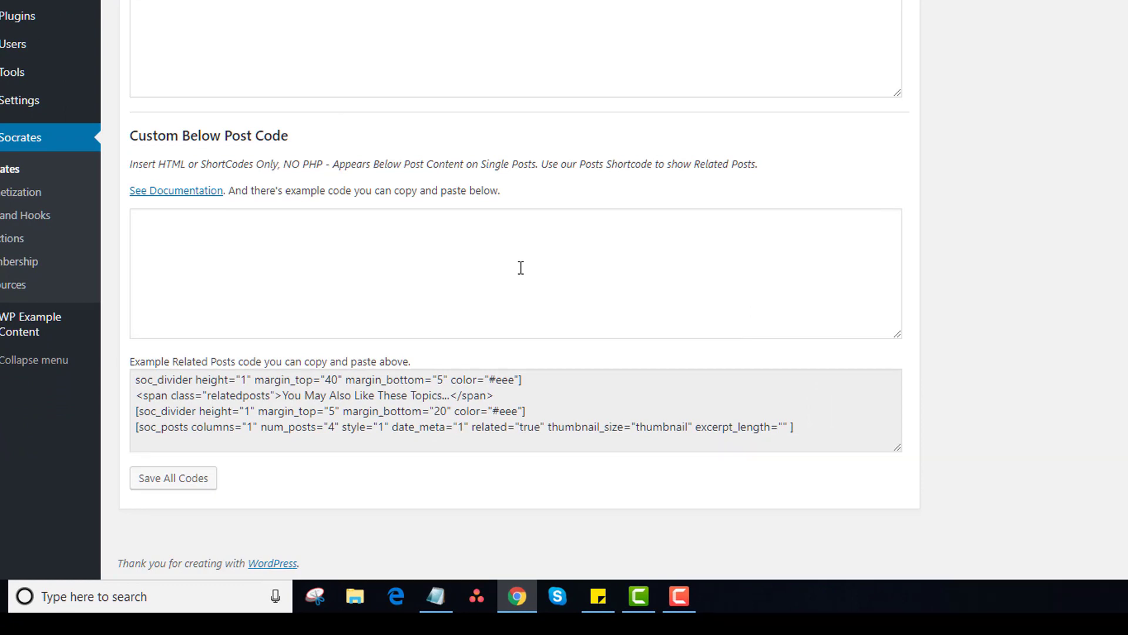
Copy the complete example Related Posts code into the empty Custom Below Post Code field
drag(833, 440, 126, 389)
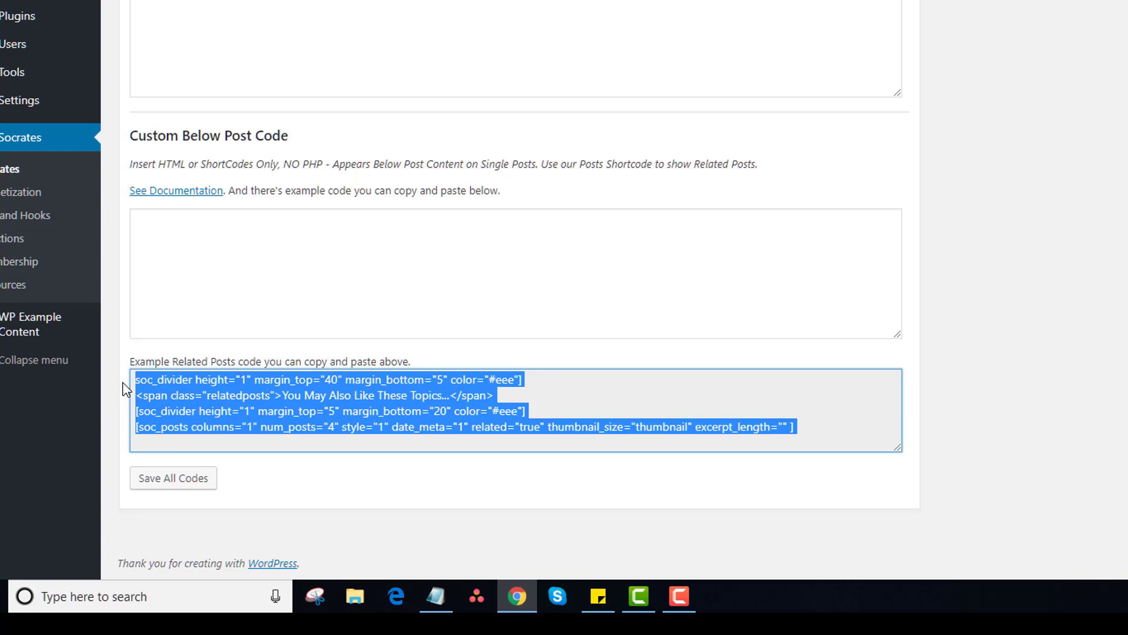
click(168, 389)
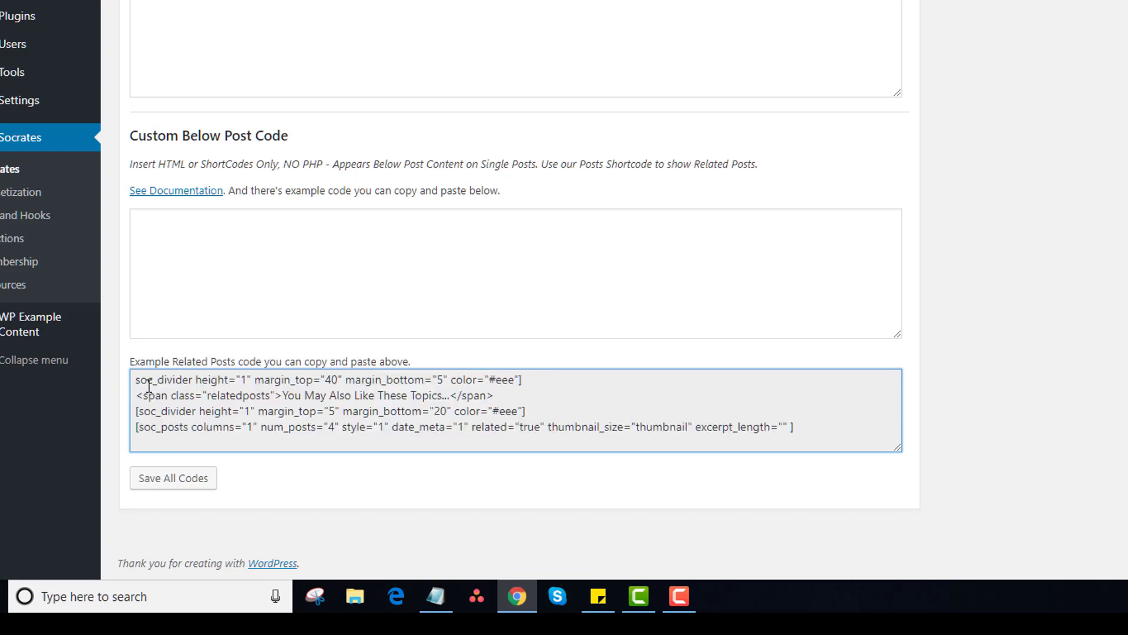
drag(138, 380, 838, 447)
key(ctrl+c)
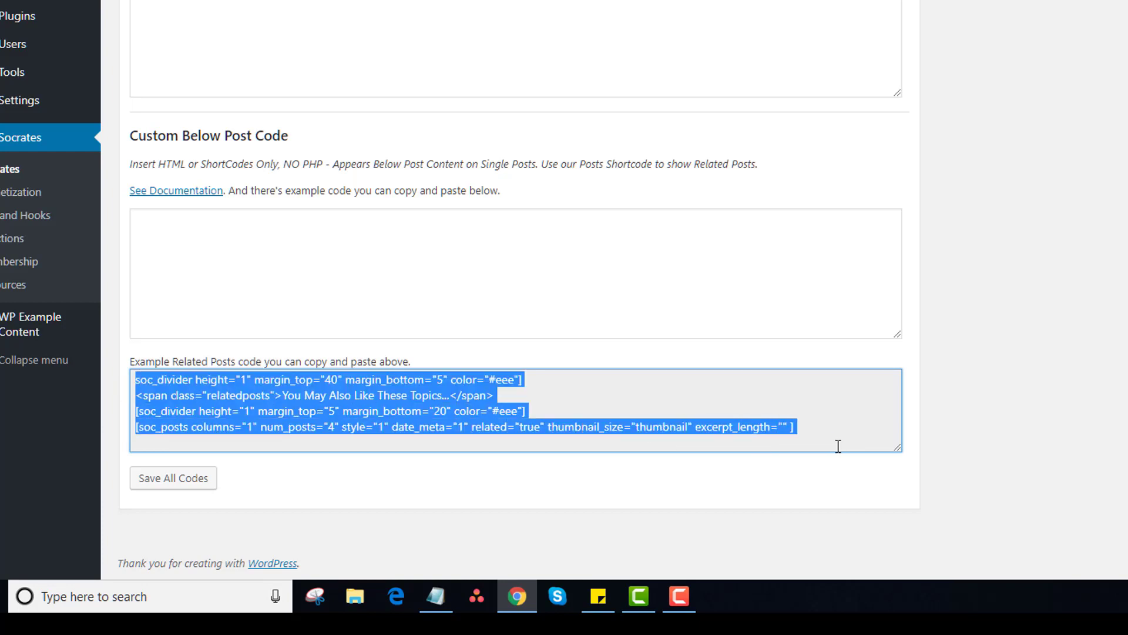
click(440, 269)
key(ctrl+v)
Add the missing opening bracket "[" before the first soc_divider in Custom Below Post Code and save all codes
click(136, 221)
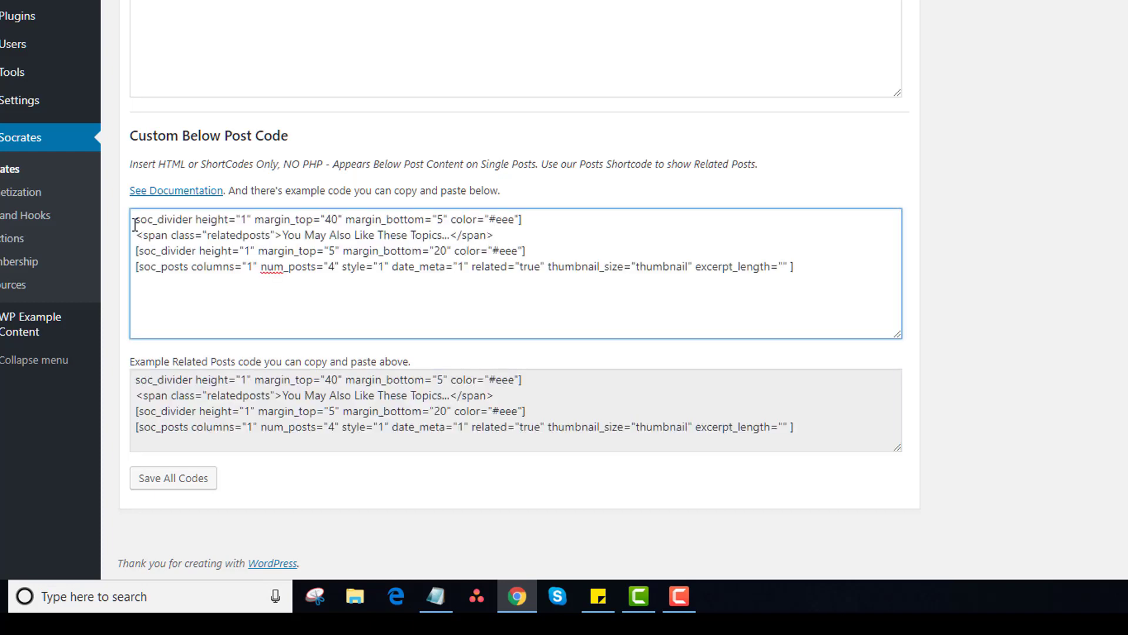
text([)
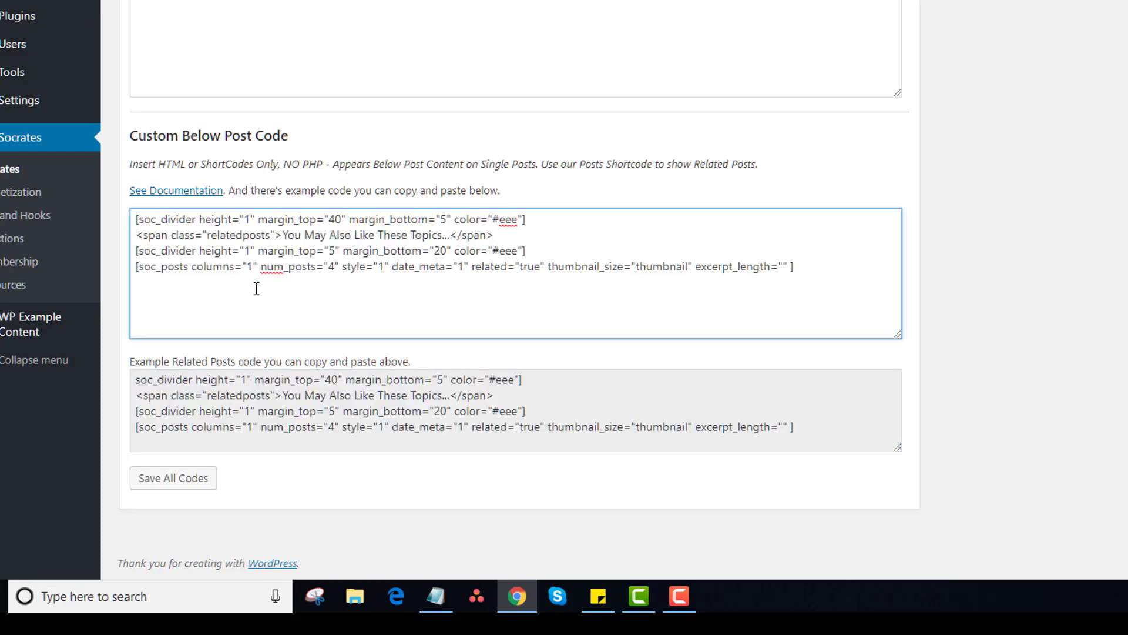
click(211, 475)
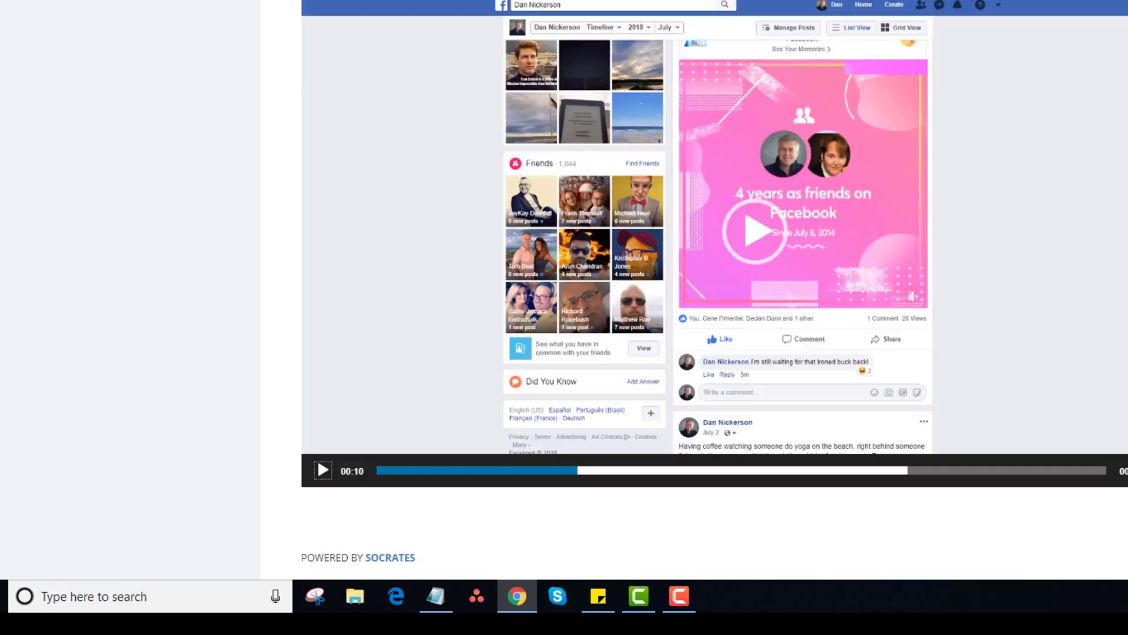
Open the Multiple Paragraph Post from the published Demos page and check the related posts section below its content
scroll(714, 289, up, 2)
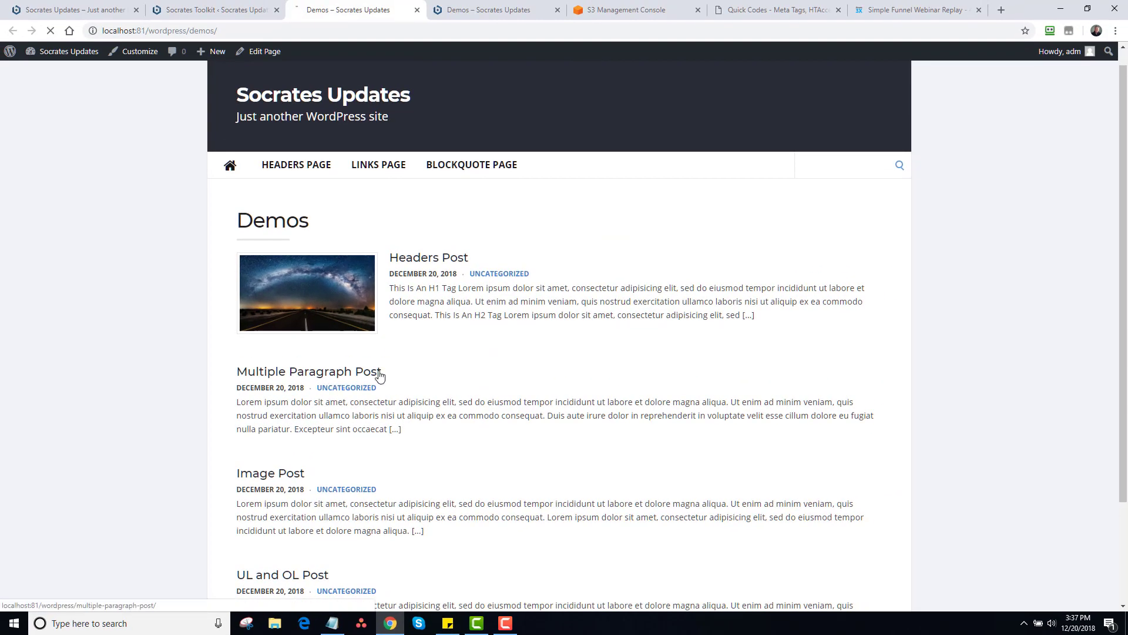
click(376, 372)
scroll(1111, 329, down, 9)
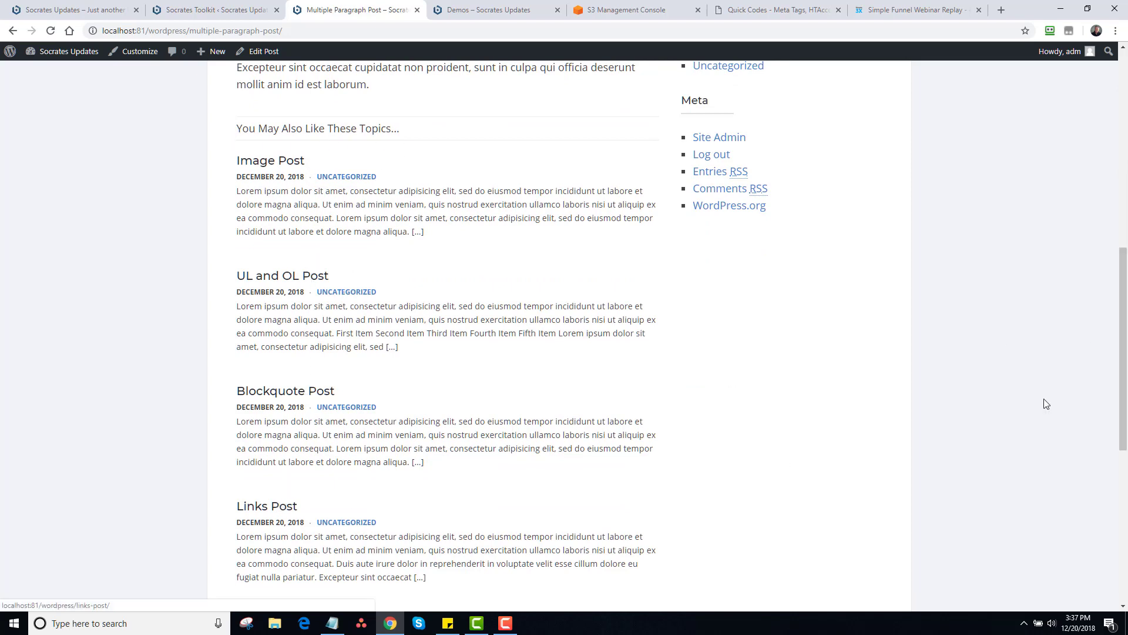
scroll(1123, 409, down, 2)
scroll(1122, 410, down, 2)
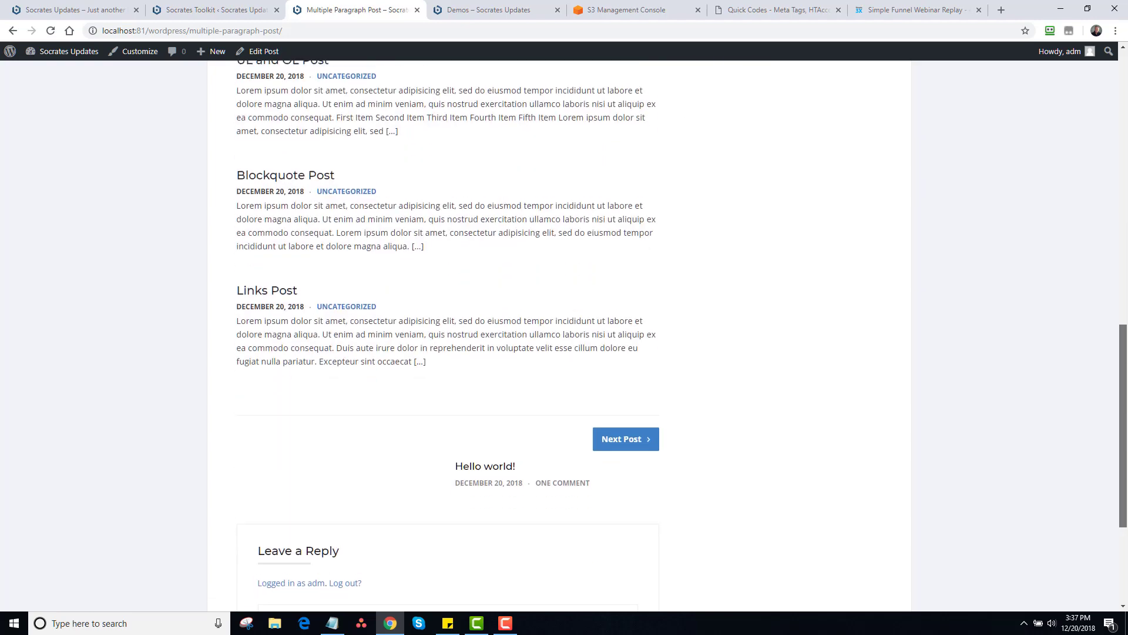
scroll(1124, 388, up, 3)
drag(1127, 377, 1127, 81)
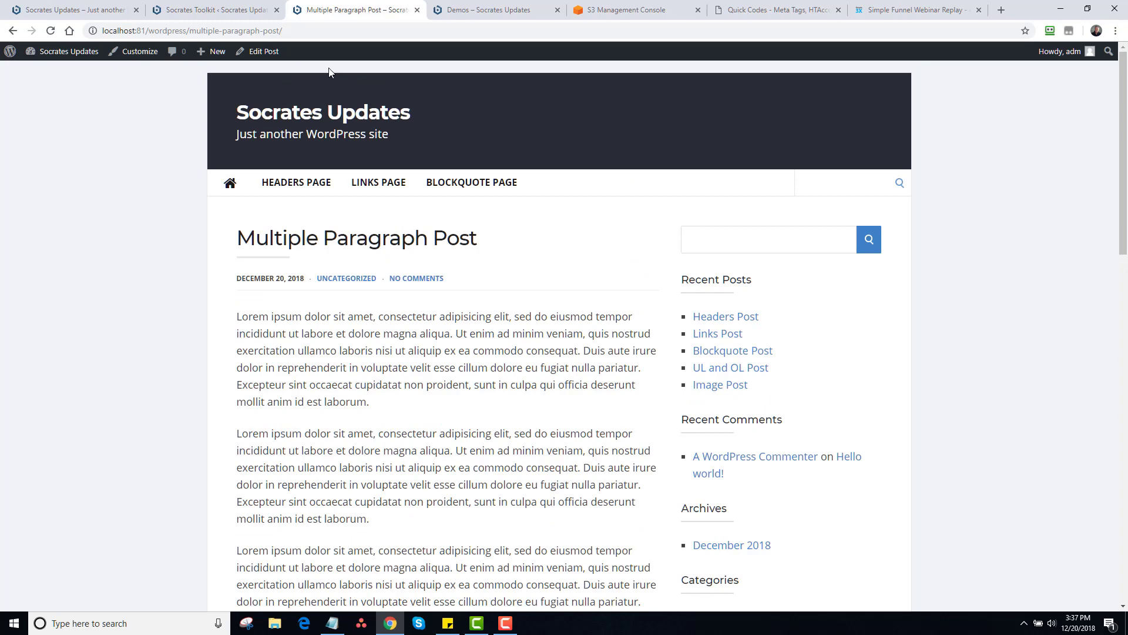
Set num_posts to "2" in the Custom Below Post Code's soc_posts shortcode and save all codes
click(237, 10)
drag(1125, 301, 1125, 525)
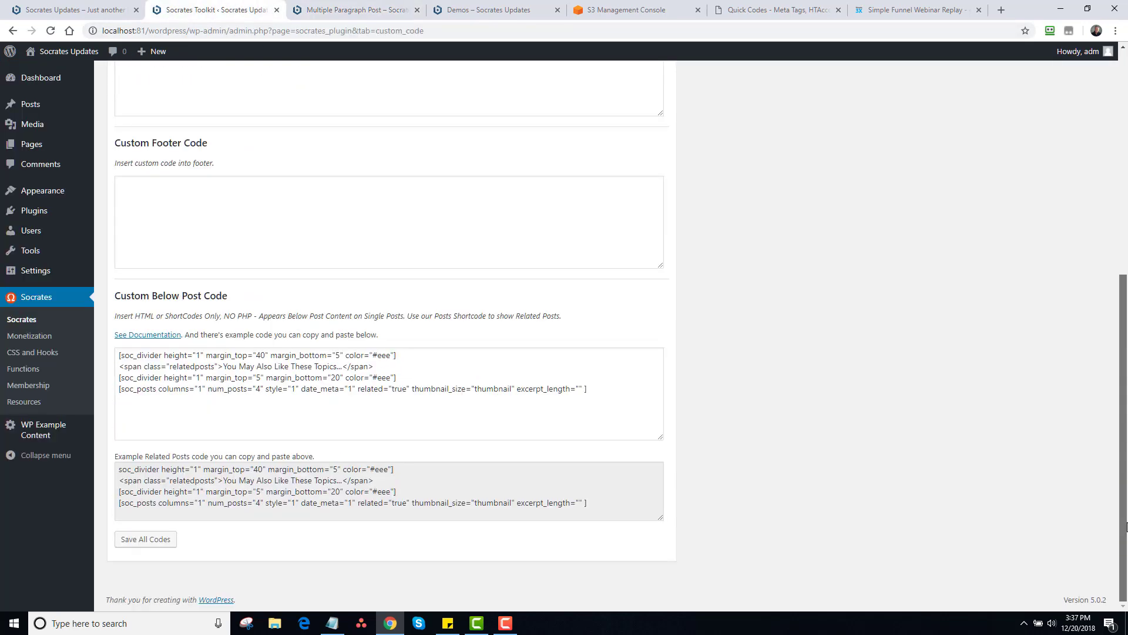
click(258, 509)
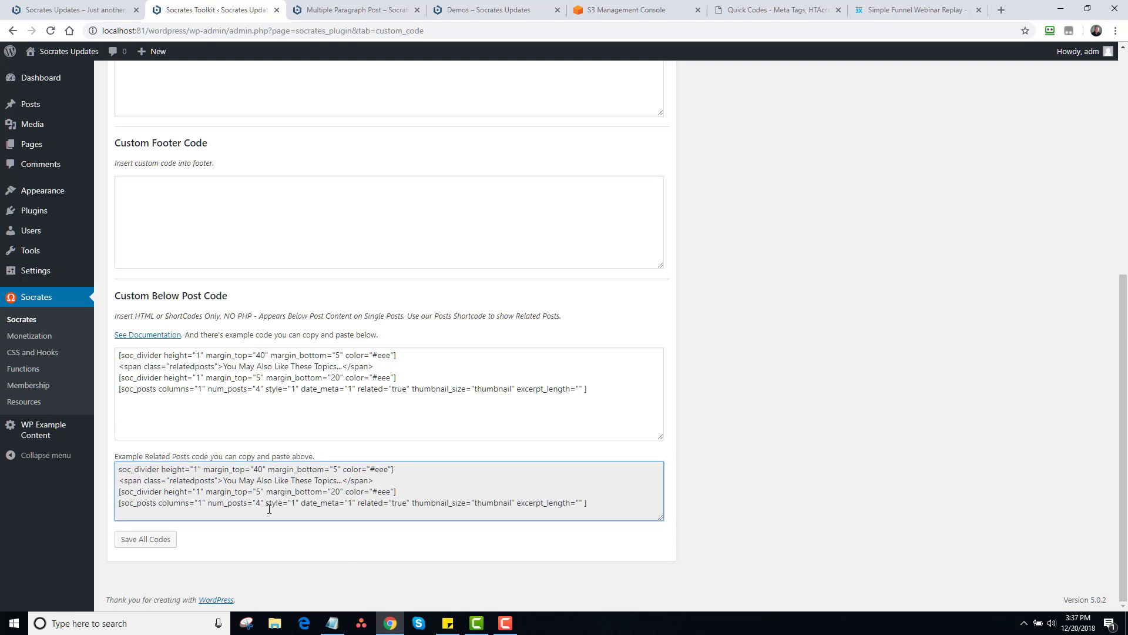
click(264, 391)
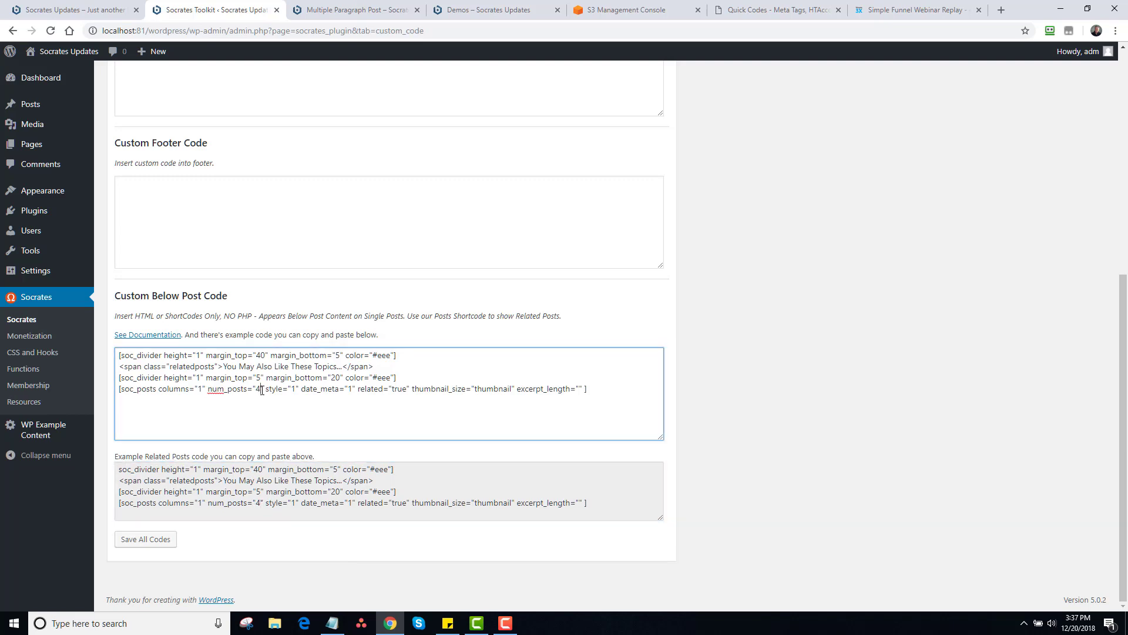
key(BackSpace)
text(3)
click(147, 539)
Reload the Multiple Paragraph Post and check how many related posts are listed below its content
click(486, 9)
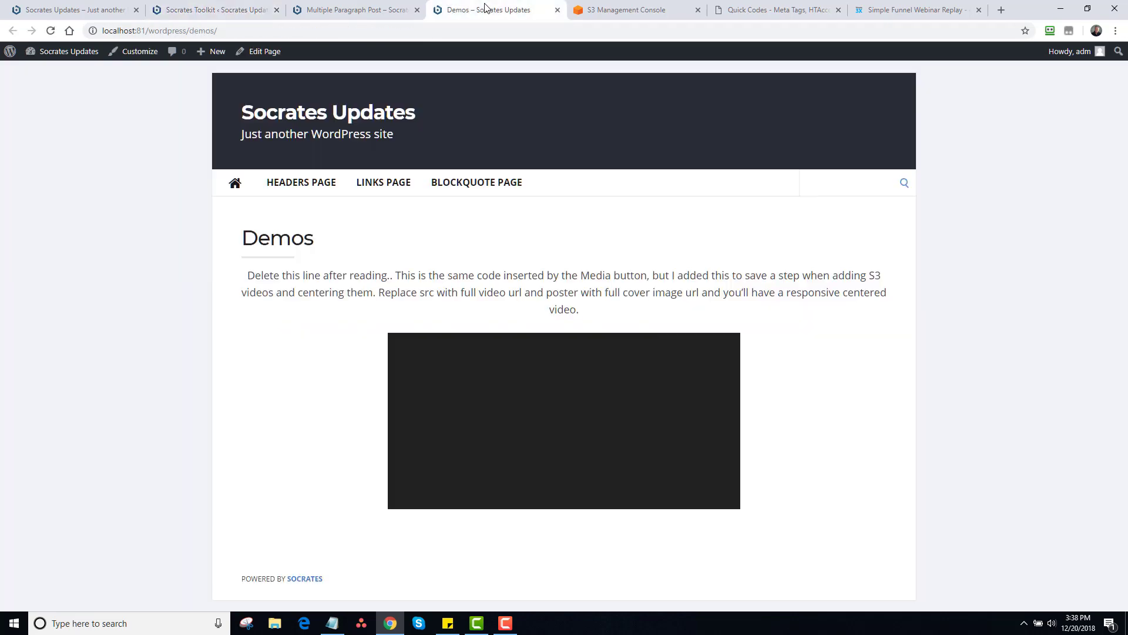
click(352, 10)
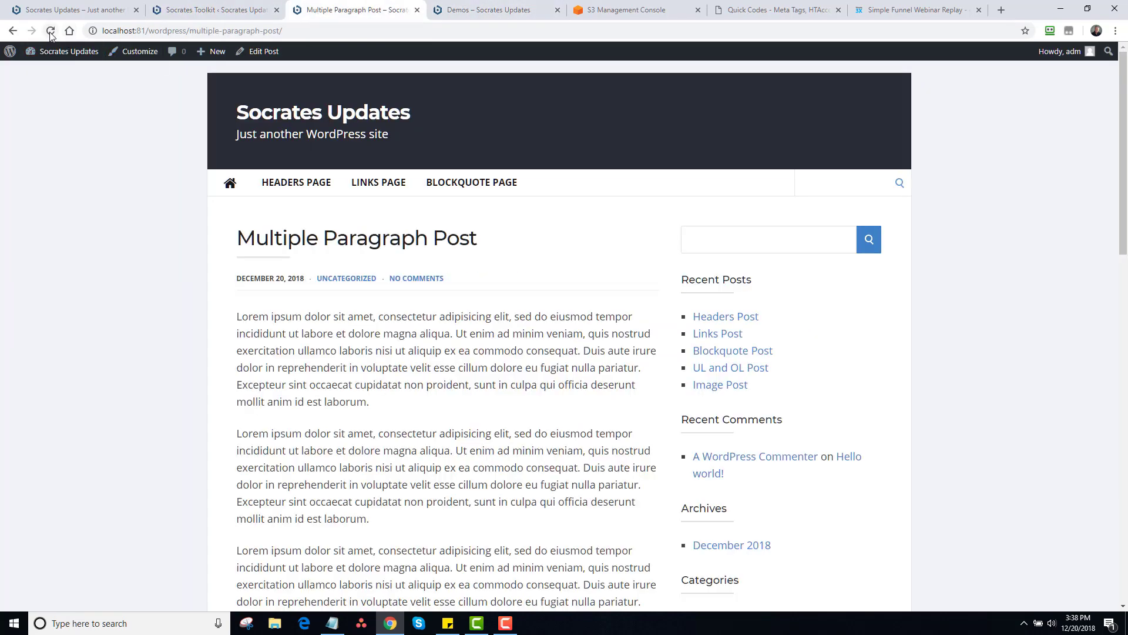
scroll(231, 206, down, 10)
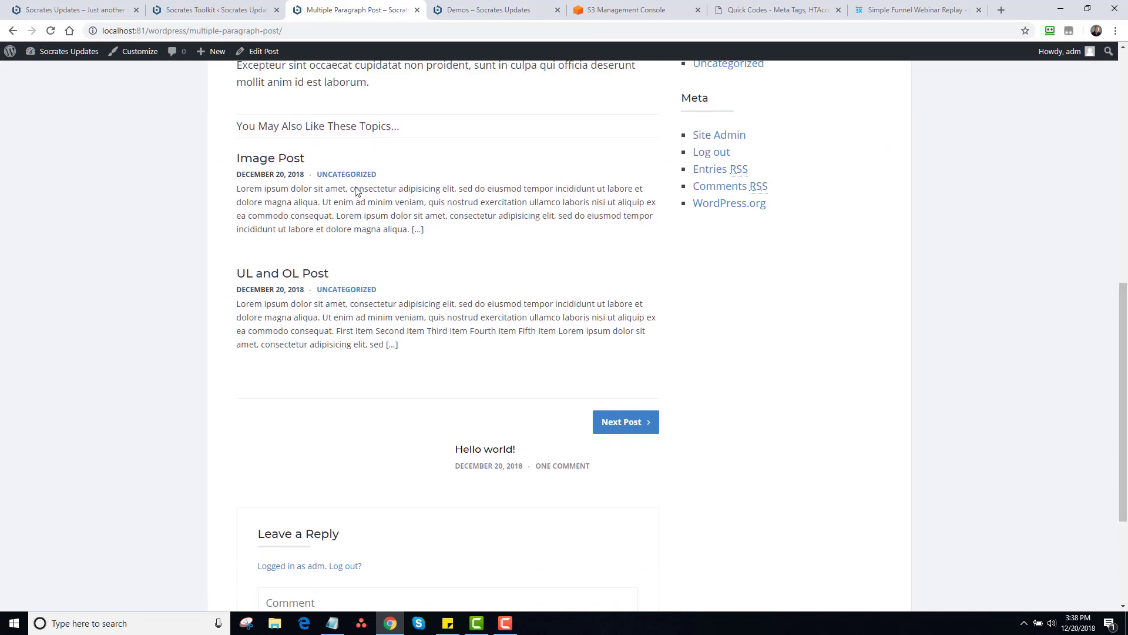
Review the saved Custom Below Post Code and the Latest Updates list on the site's home page
click(215, 13)
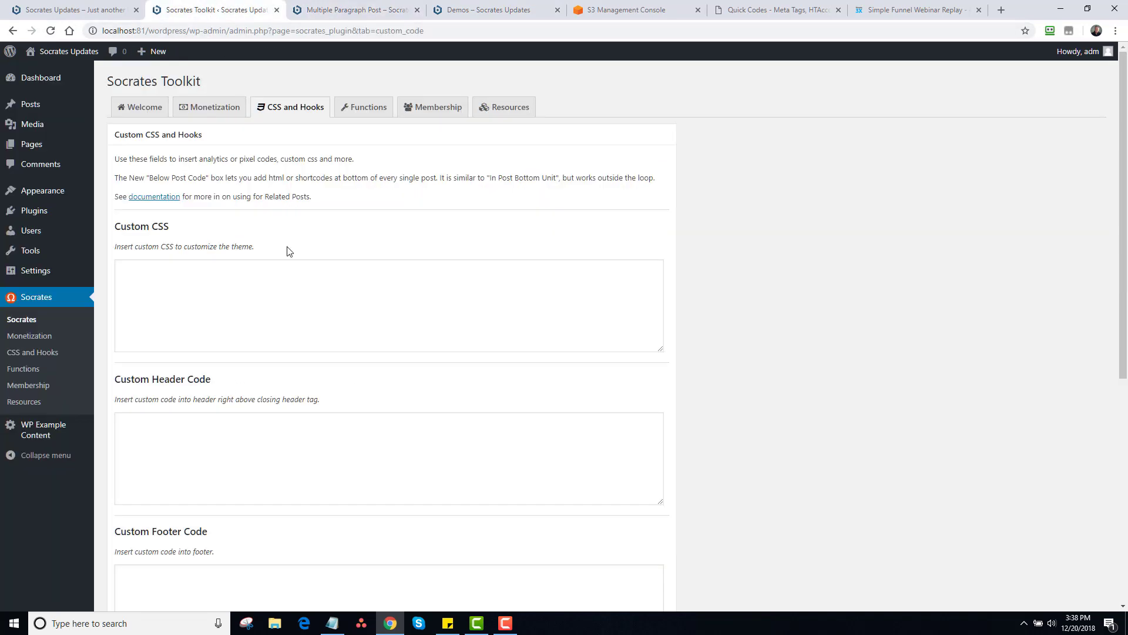
drag(1122, 318, 1123, 544)
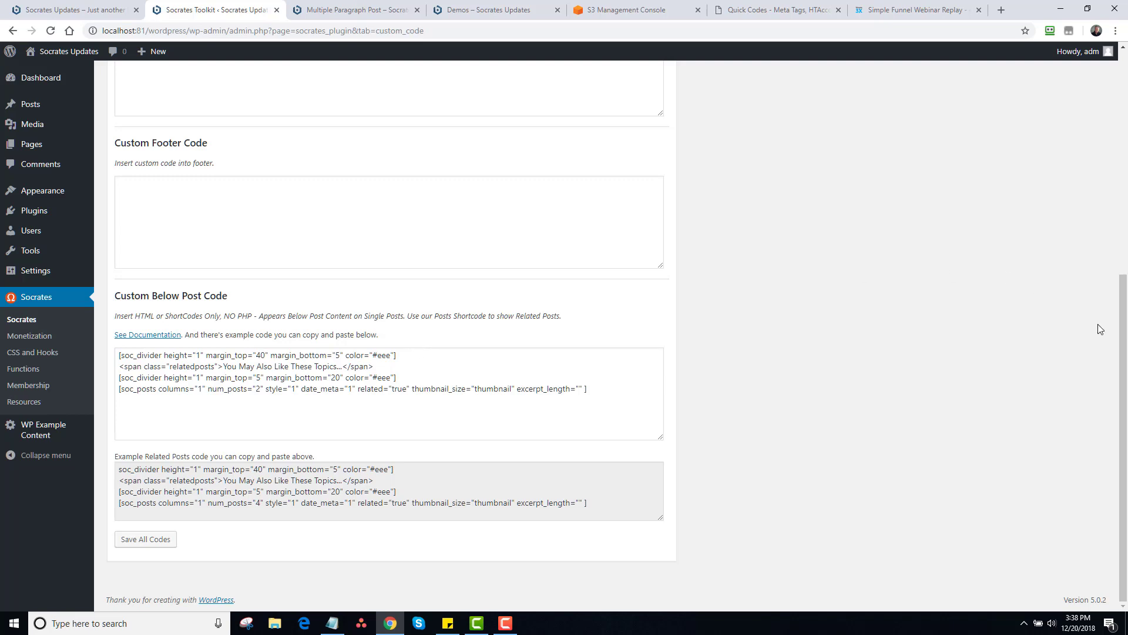
drag(1123, 329, 1123, 127)
click(83, 8)
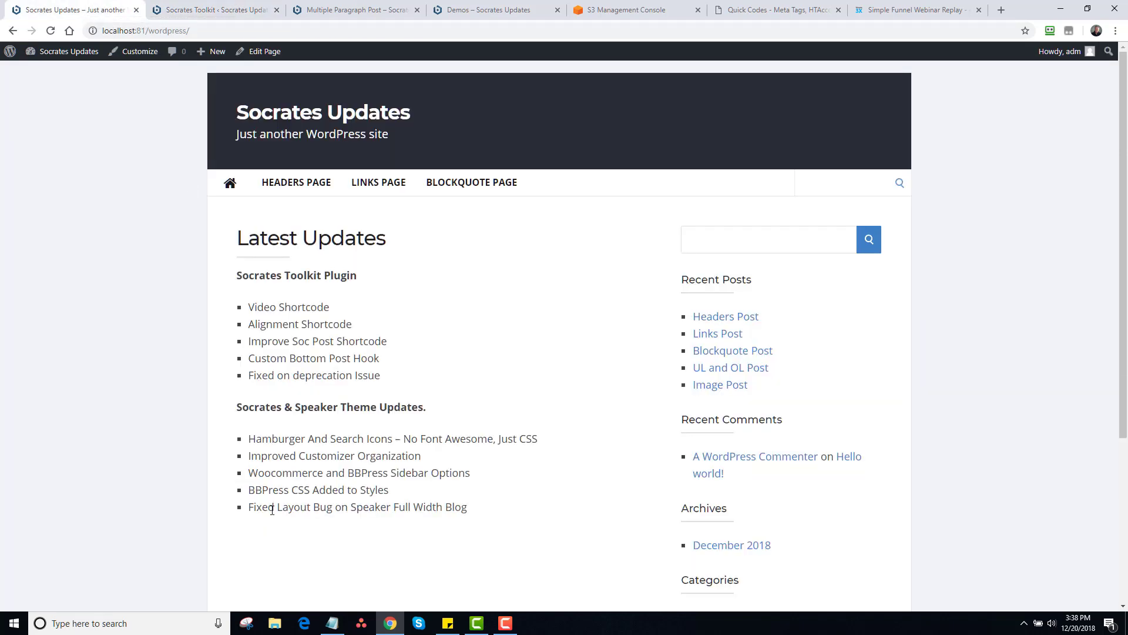
click(228, 9)
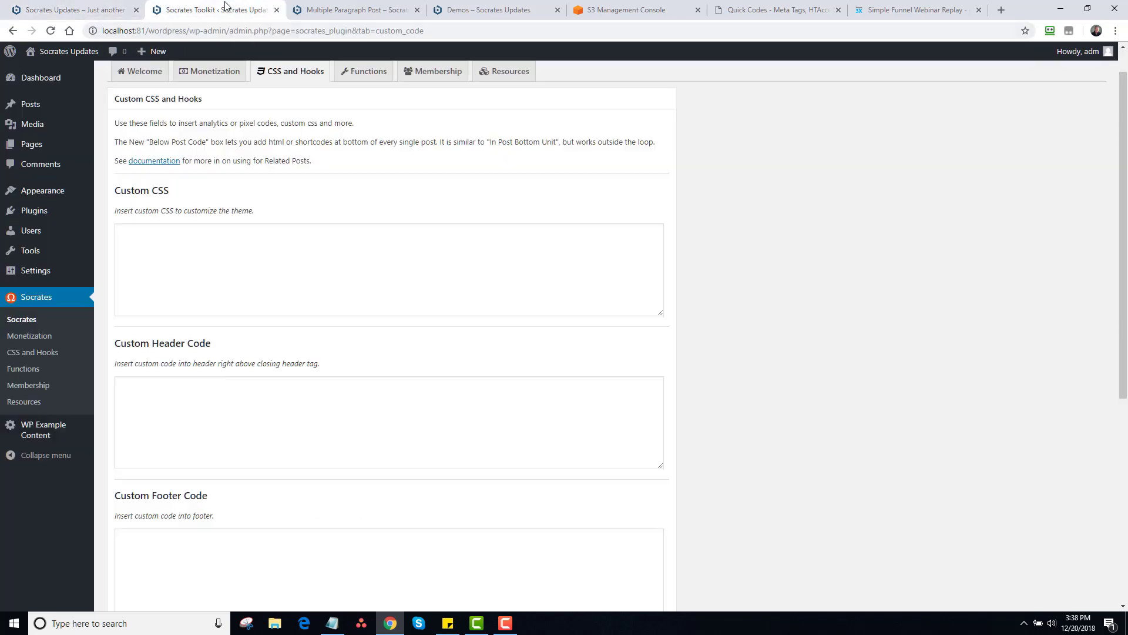
Open the Other section of the theme customizer and turn off Display Search Form In Header
mouse_move(70, 195)
click(138, 212)
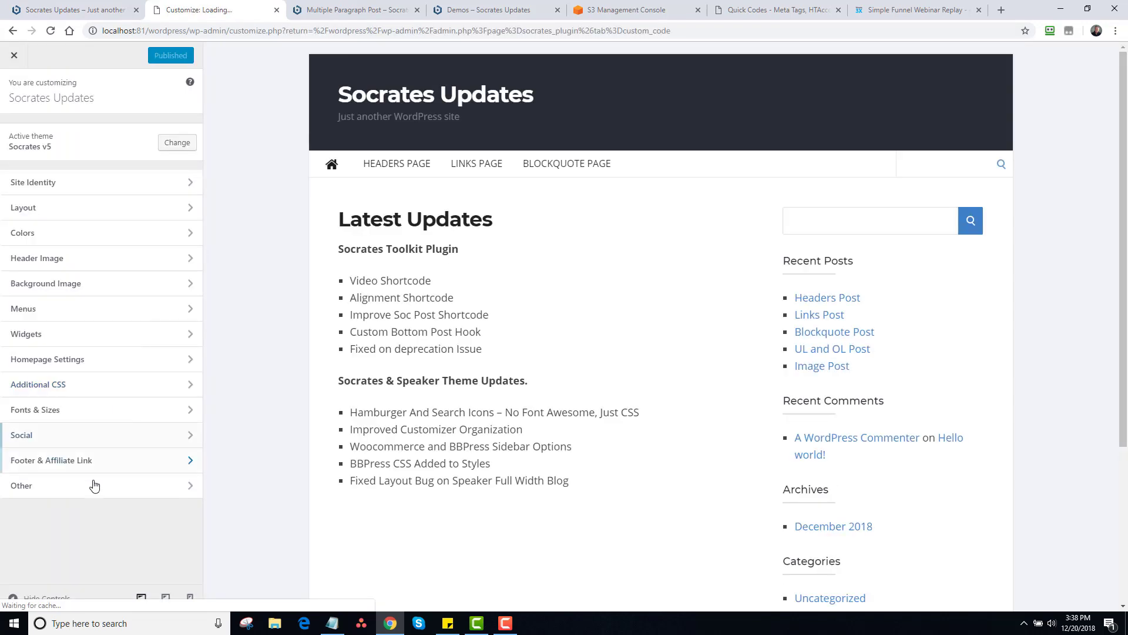
click(94, 485)
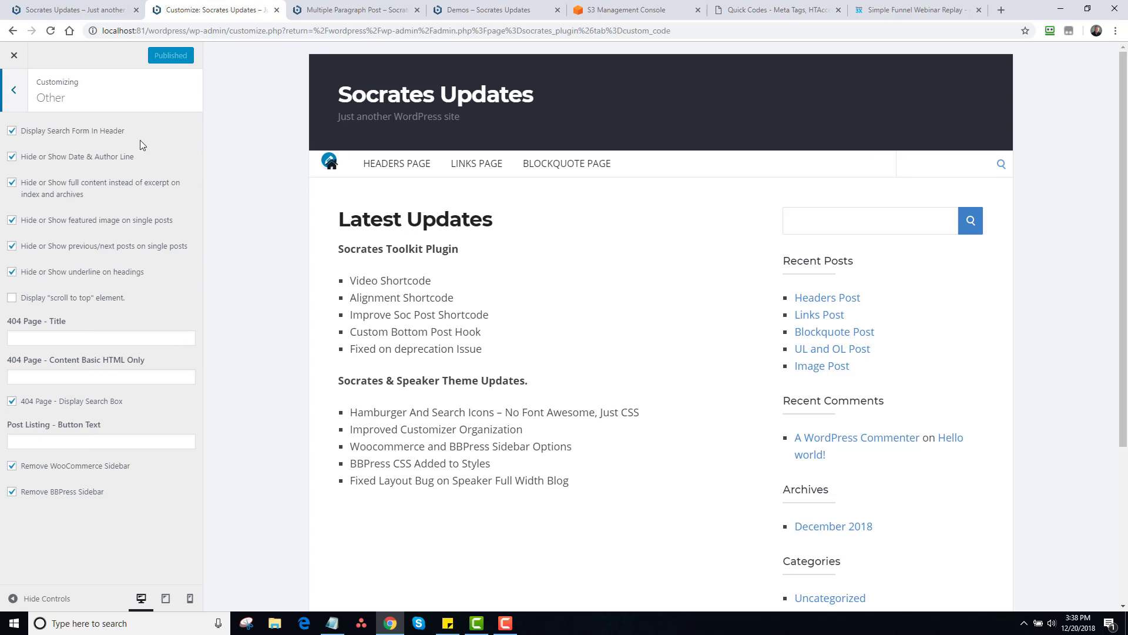
click(12, 131)
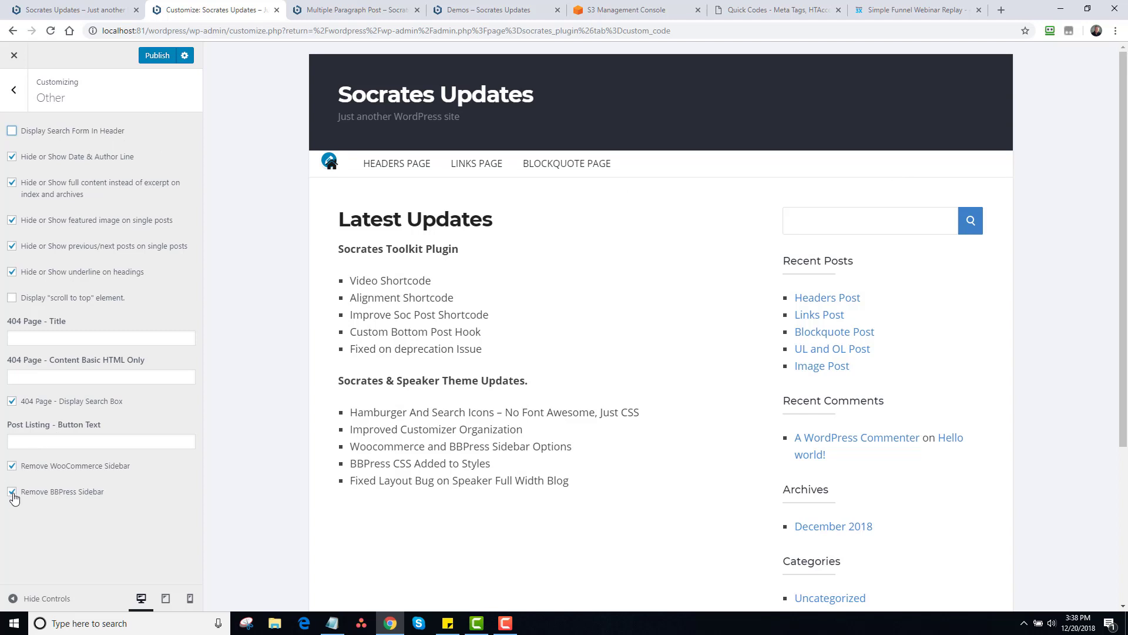
Examine the color options in the customizer's Colors section and return to the main list of sections
click(14, 89)
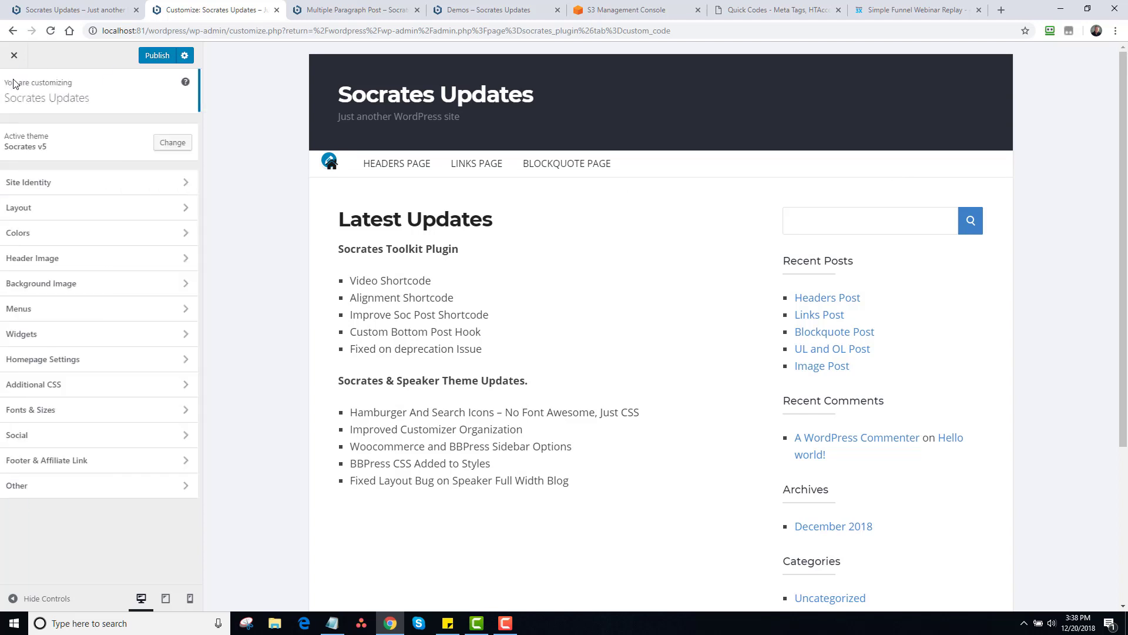
click(63, 235)
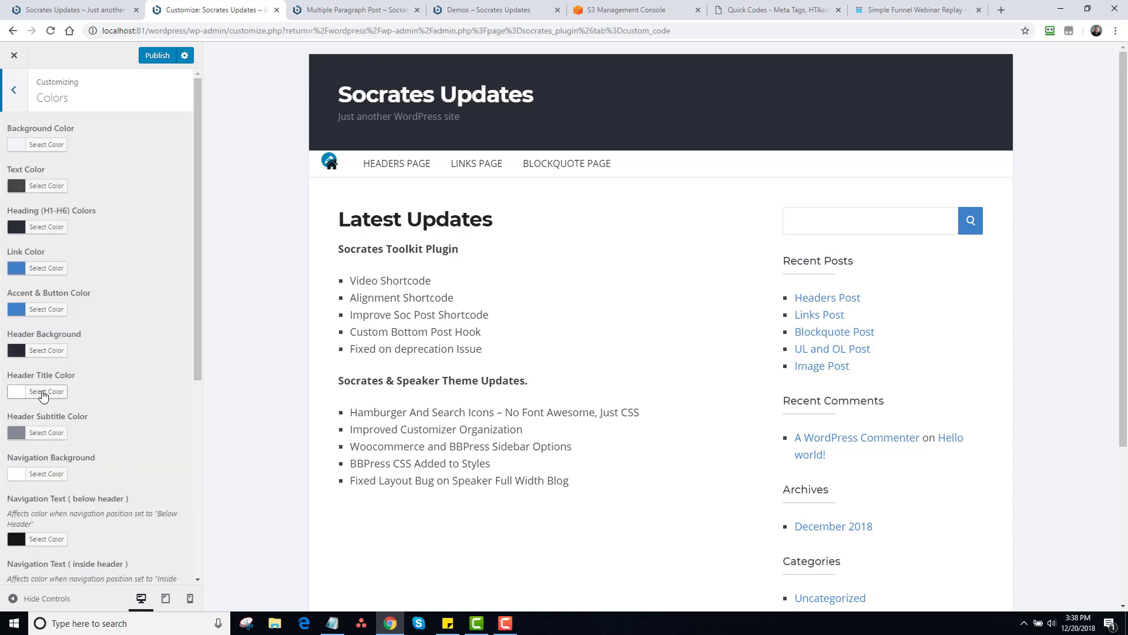
scroll(196, 301, down, 5)
scroll(197, 301, up, 5)
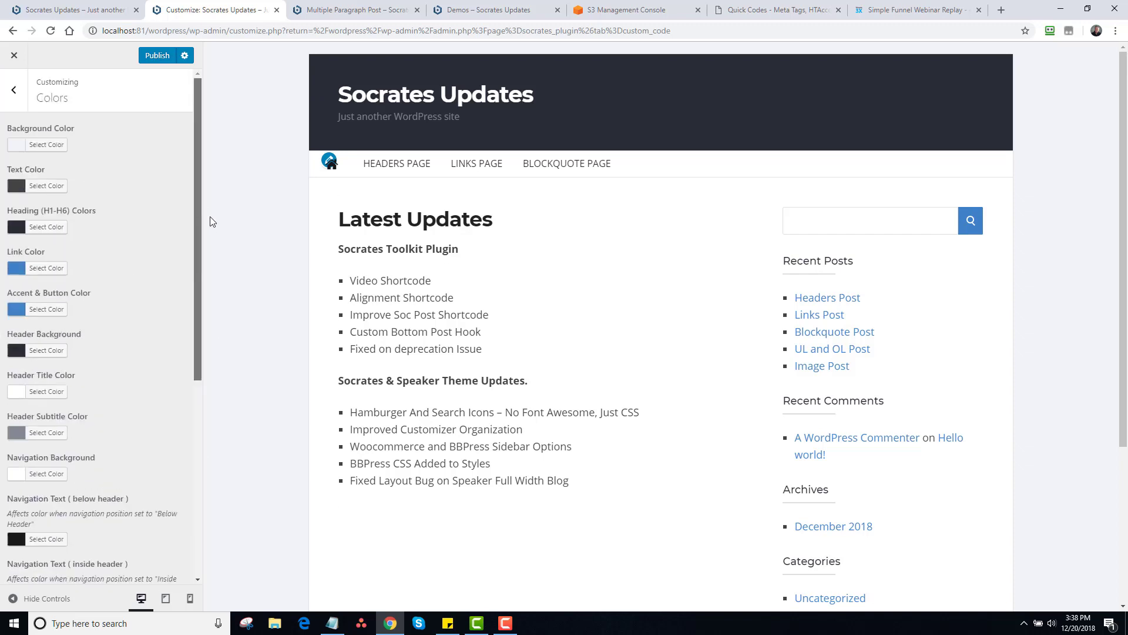
click(9, 108)
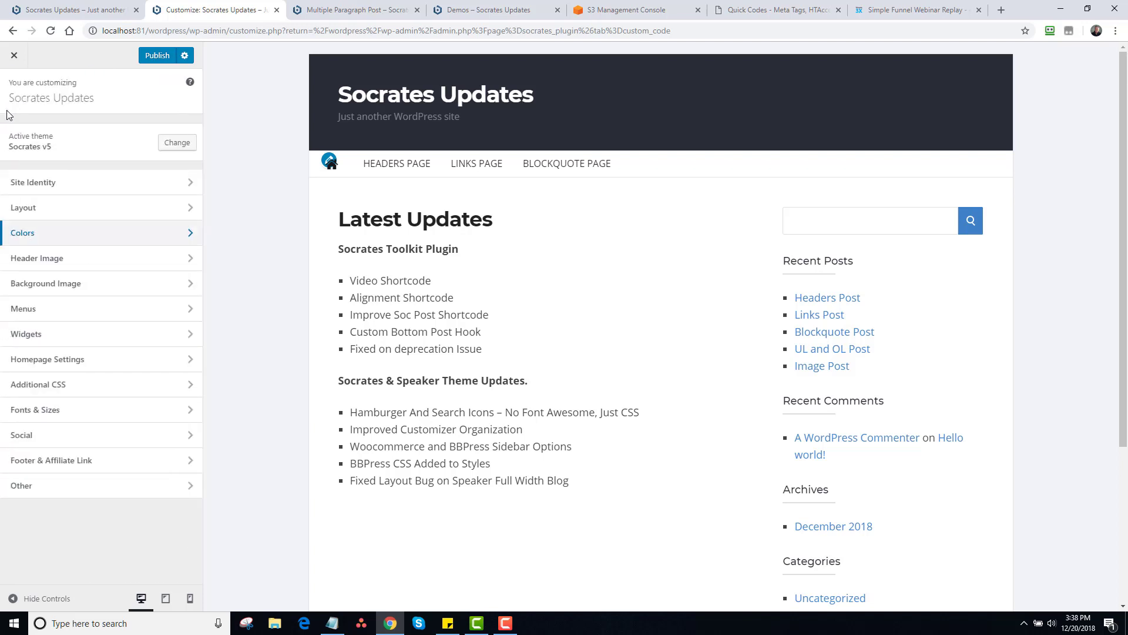